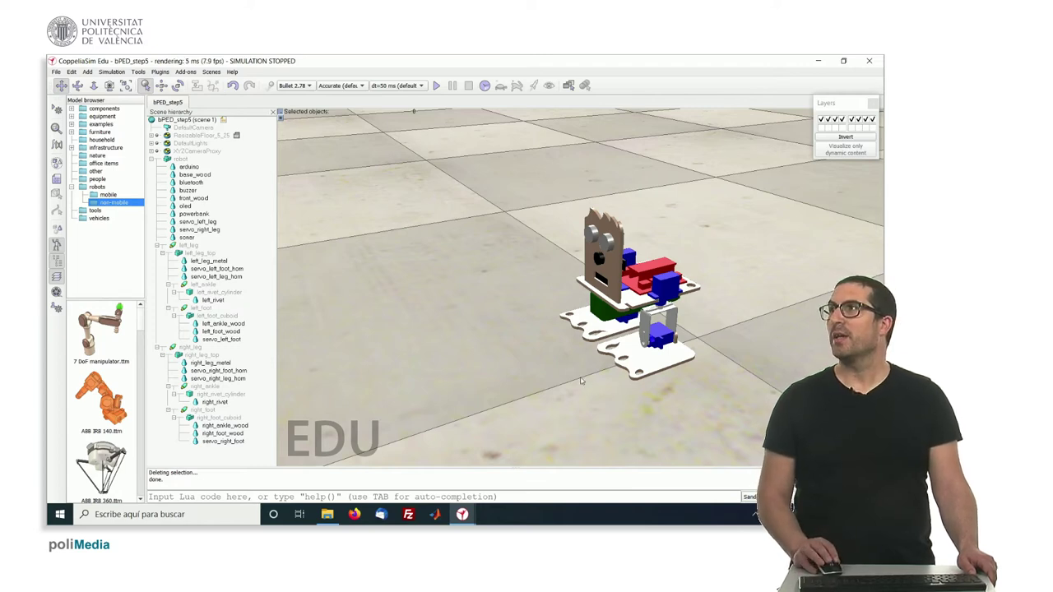
# Step: Run the simulation briefly with only dynamic content layers shown, then stop it
pyautogui.click(436, 86)
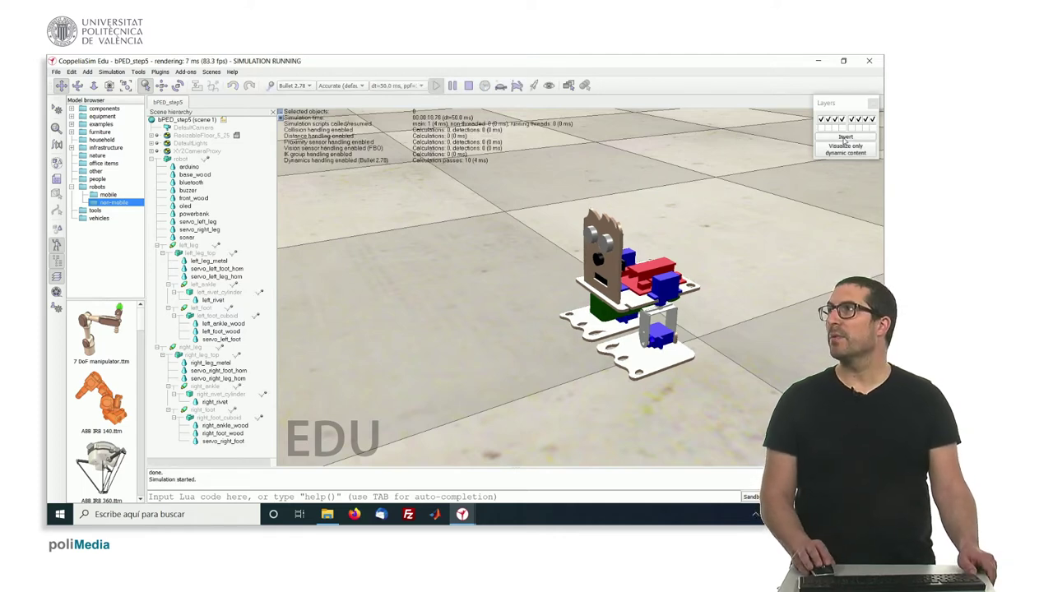
pyautogui.click(845, 138)
pyautogui.moveTo(639, 302)
pyautogui.mouseDown(button='right')
pyautogui.moveTo(625, 284)
pyautogui.moveTo(523, 263)
pyautogui.moveTo(632, 271)
pyautogui.moveTo(645, 288)
pyautogui.mouseUp(button='right')
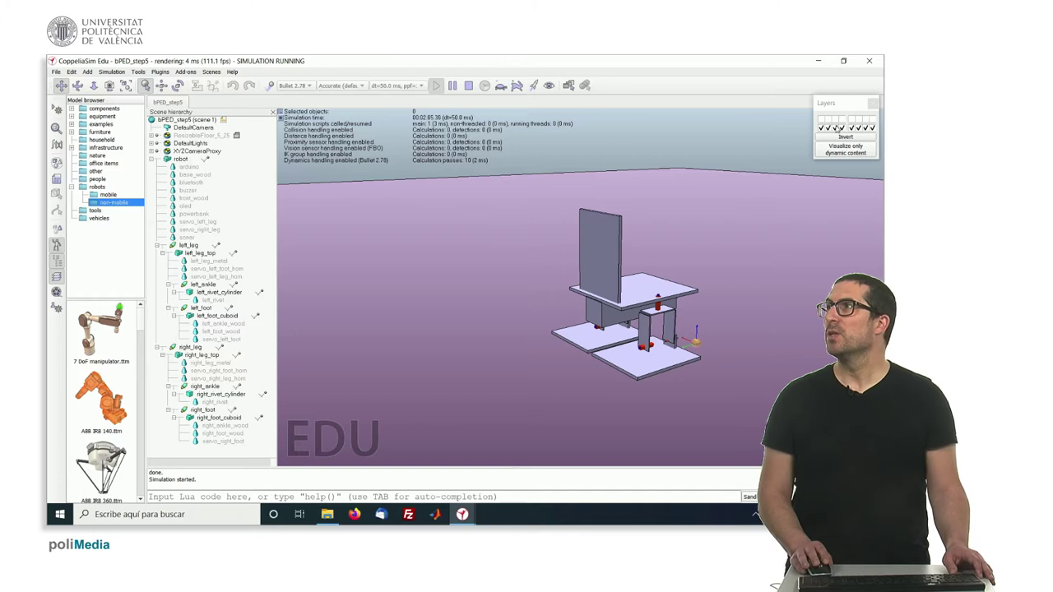
pyautogui.click(847, 137)
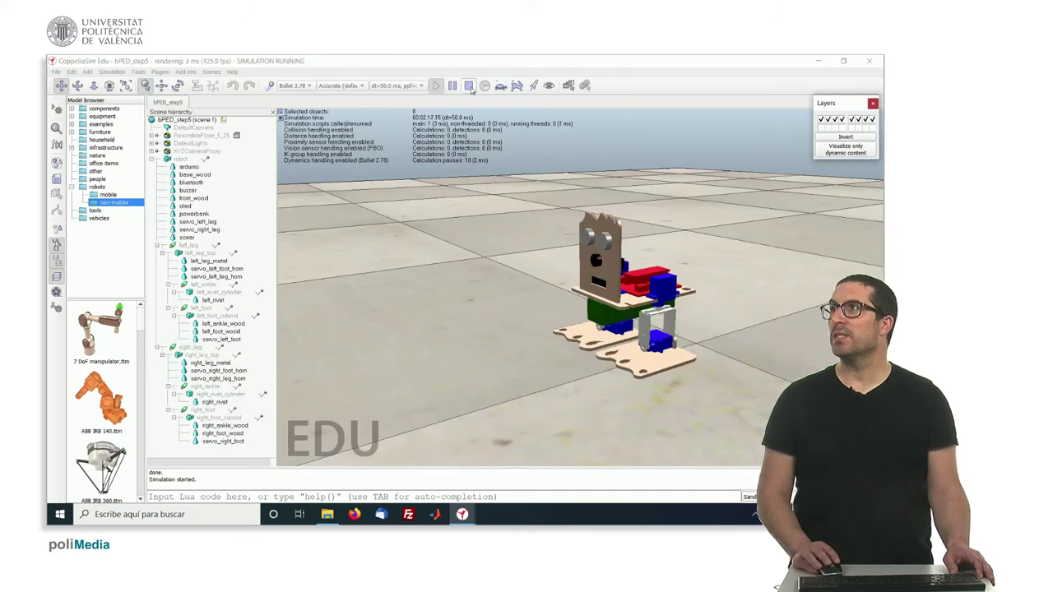
pyautogui.click(469, 86)
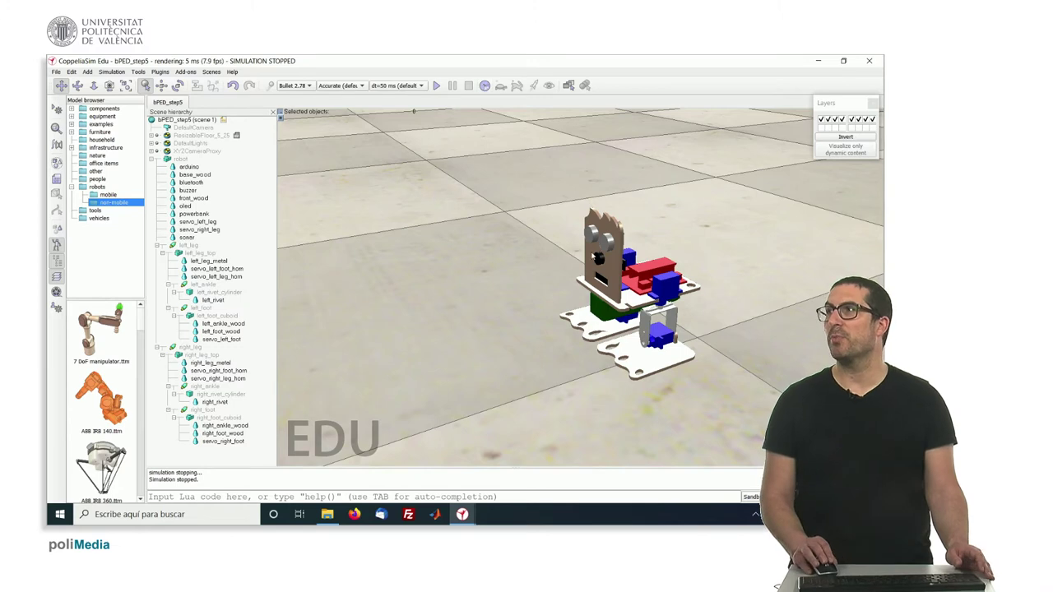
# Step: Add a cone-type proximity sensor to the scene and view the robot from the front
pyautogui.moveTo(594, 256); pyautogui.dragTo(642, 263)
pyautogui.click(88, 72)
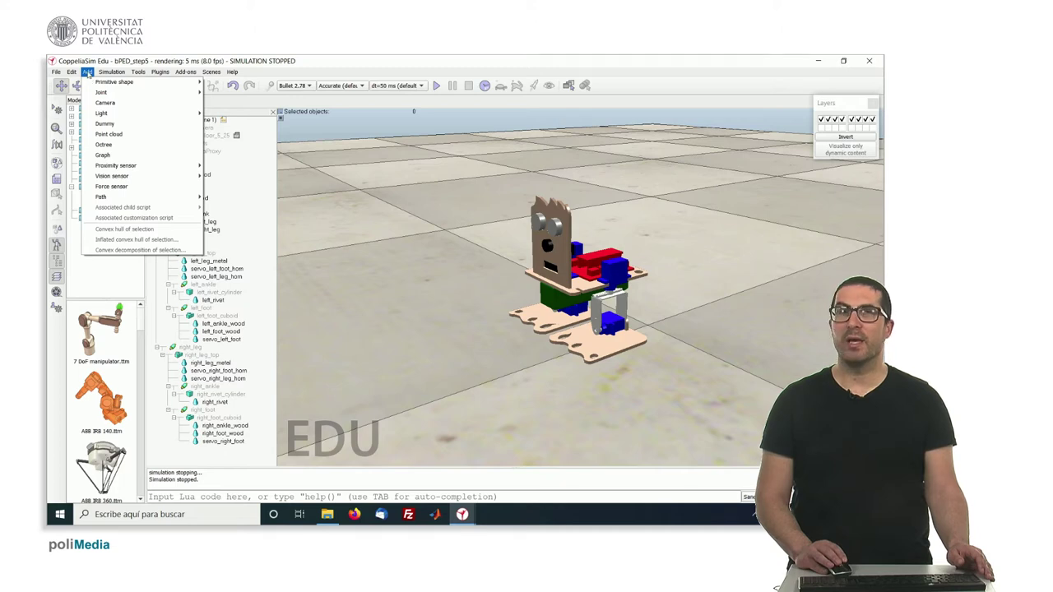
pyautogui.moveTo(148, 166)
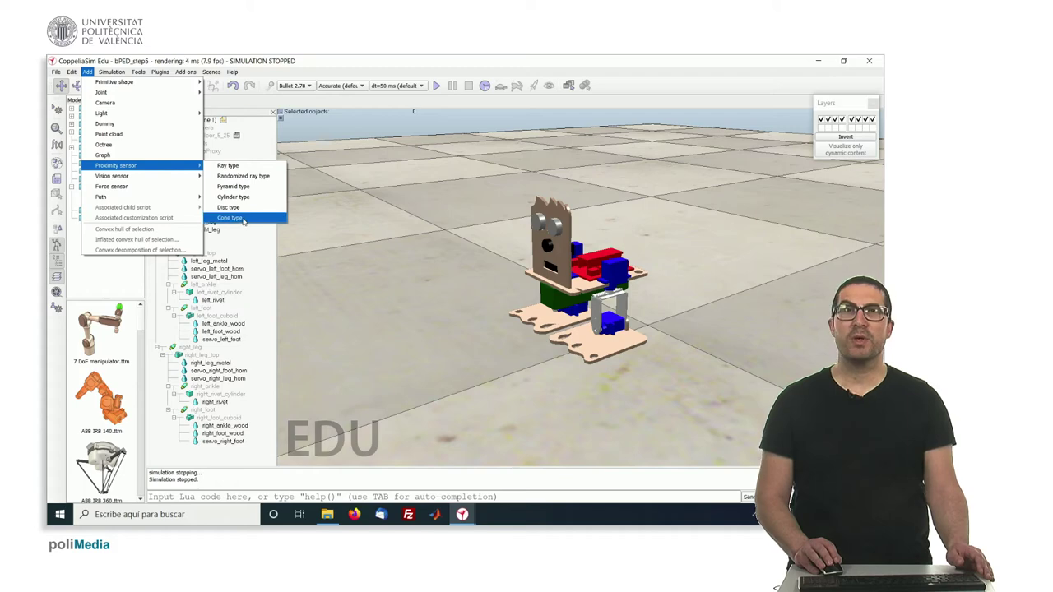
pyautogui.click(243, 219)
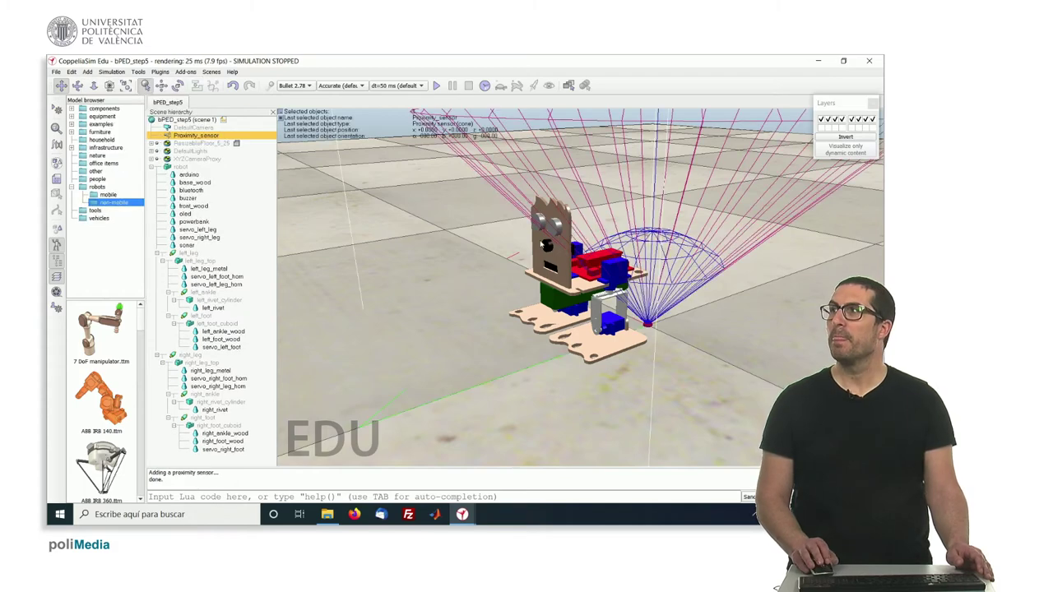
pyautogui.moveTo(560, 276); pyautogui.dragTo(454, 240, button='right')
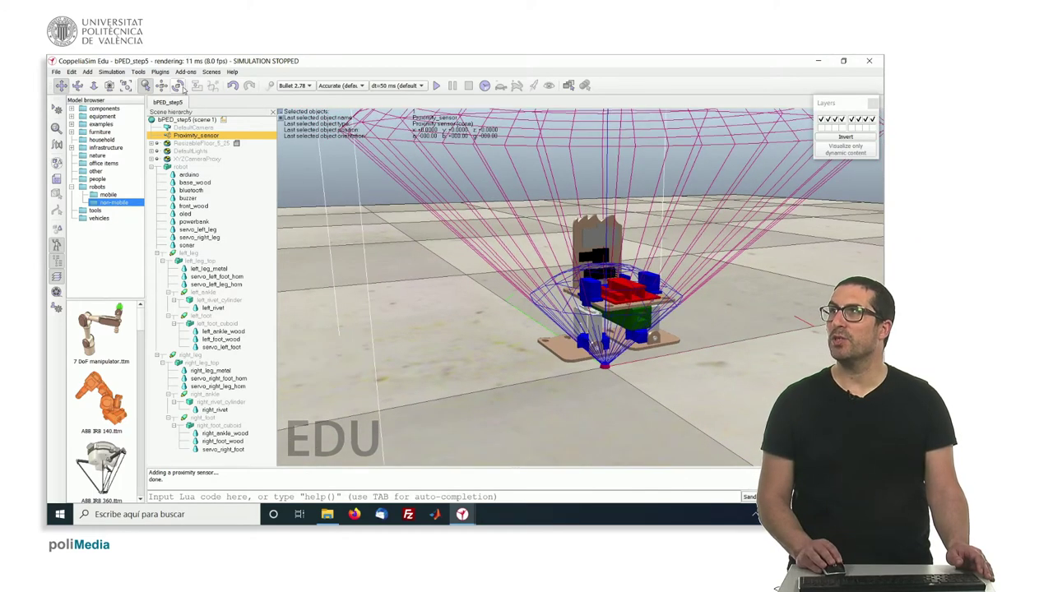
# Step: Rotate Proximity_sensor by -90° about the world X axis so its cone points horizontally
pyautogui.click(178, 85)
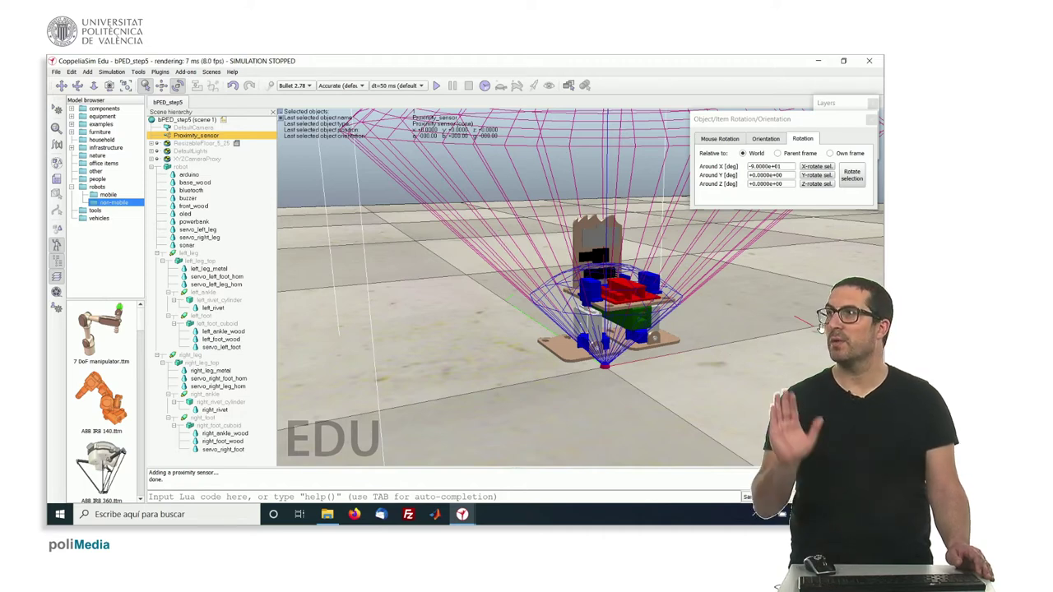
pyautogui.click(817, 167)
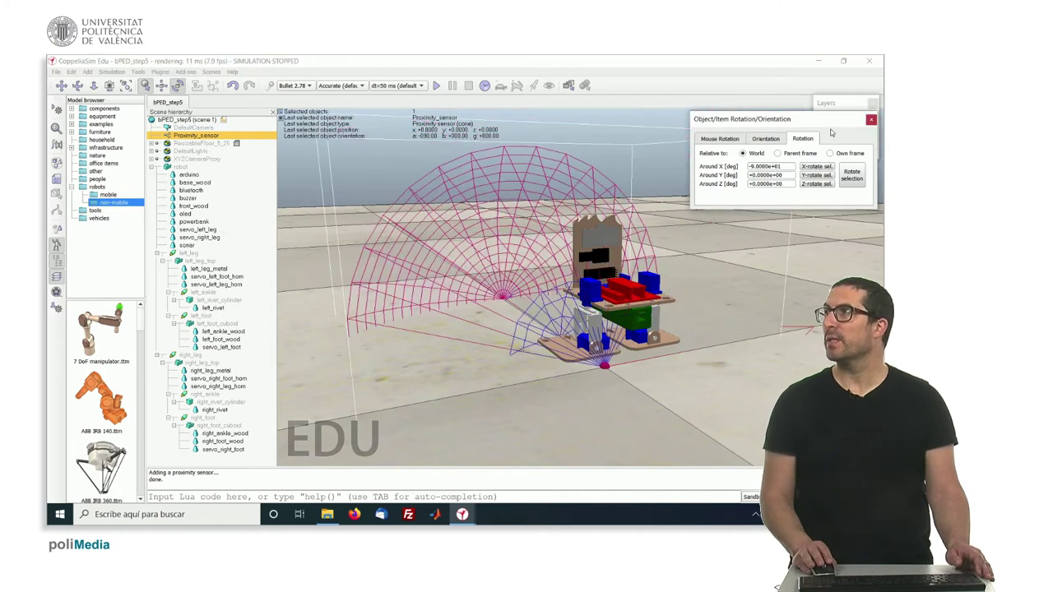
pyautogui.click(870, 120)
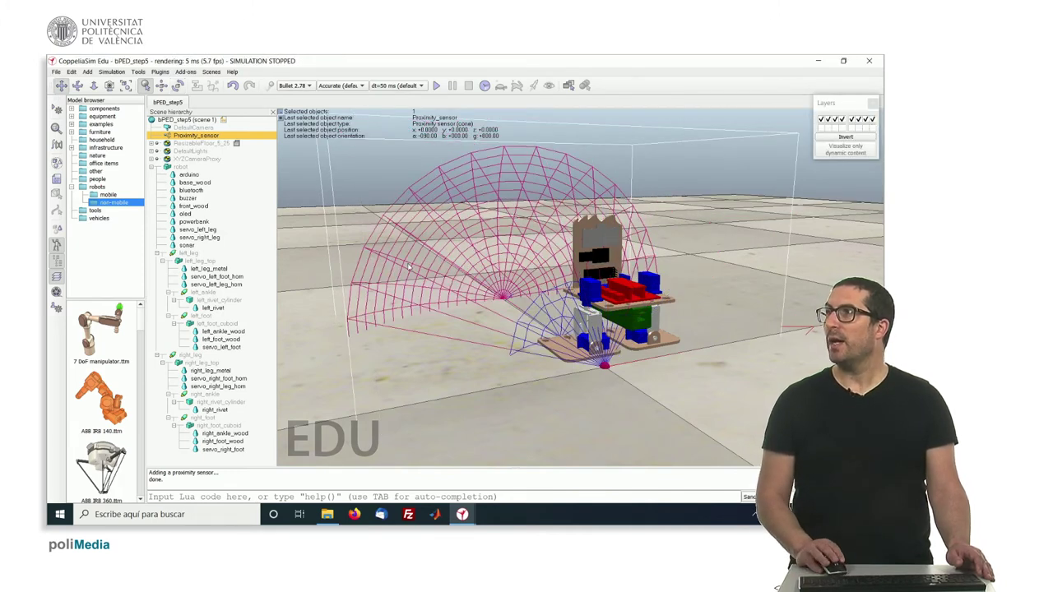
pyautogui.moveTo(417, 295); pyautogui.dragTo(505, 333, button='middle')
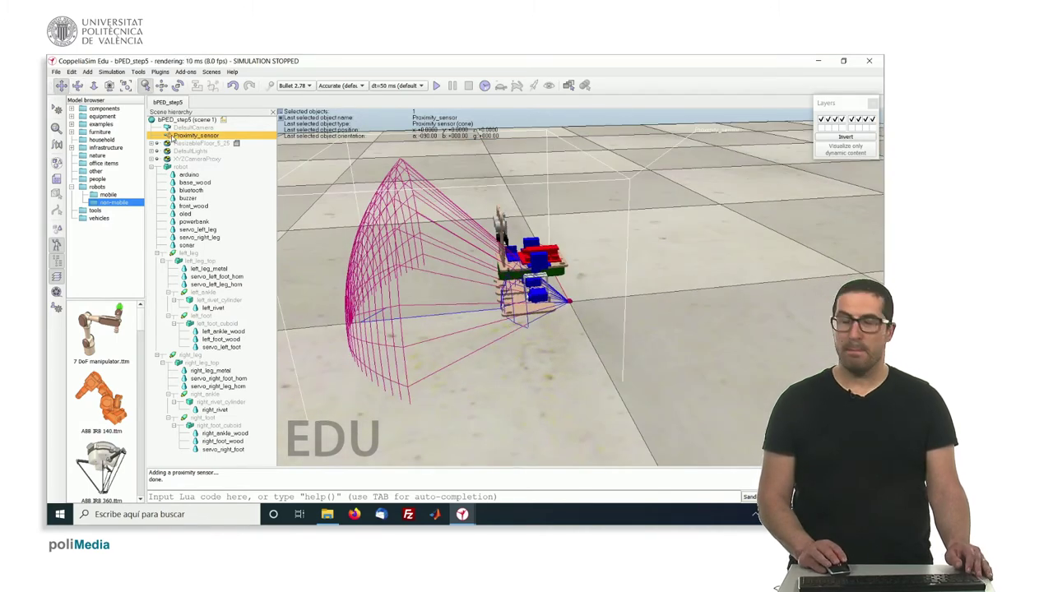
# Step: Move the proximity sensor onto the sonar's exact position with Apply to selection
pyautogui.keyDown('ctrl'); pyautogui.click(178, 246); pyautogui.keyUp('ctrl')
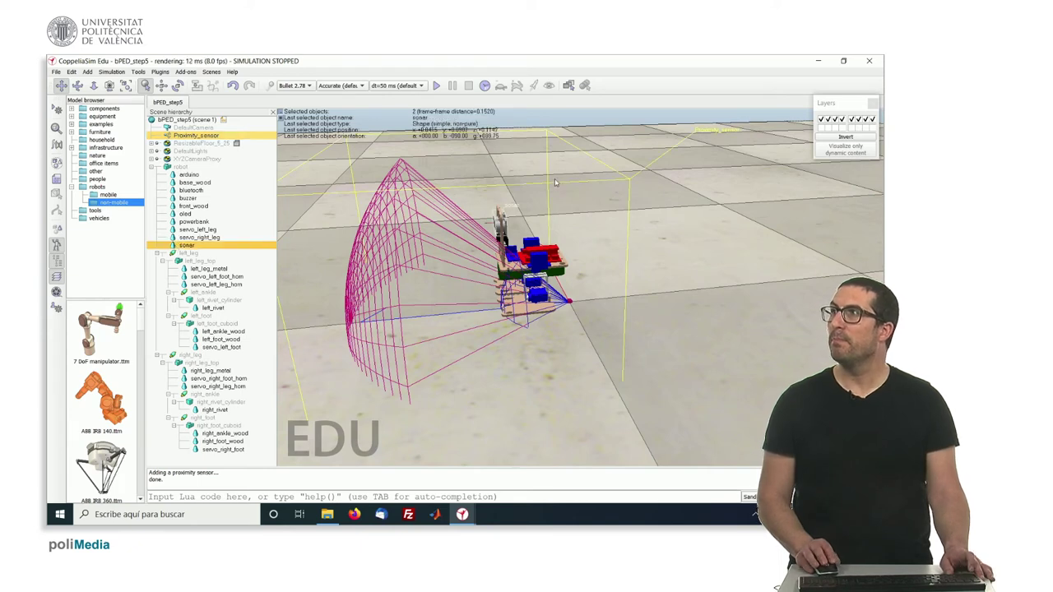
pyautogui.moveTo(487, 222); pyautogui.dragTo(544, 232, button='middle')
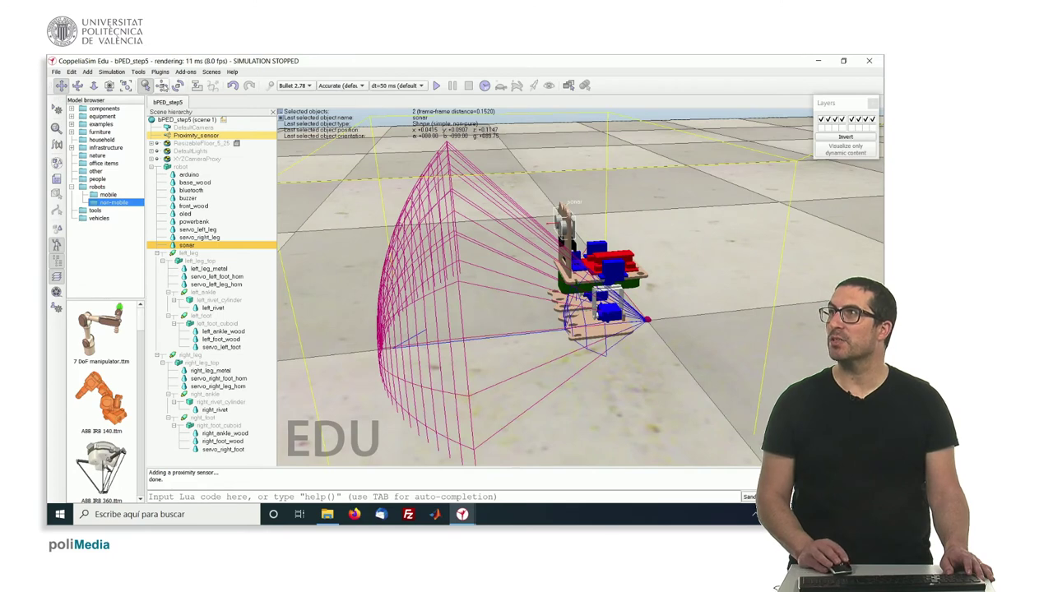
pyautogui.click(162, 86)
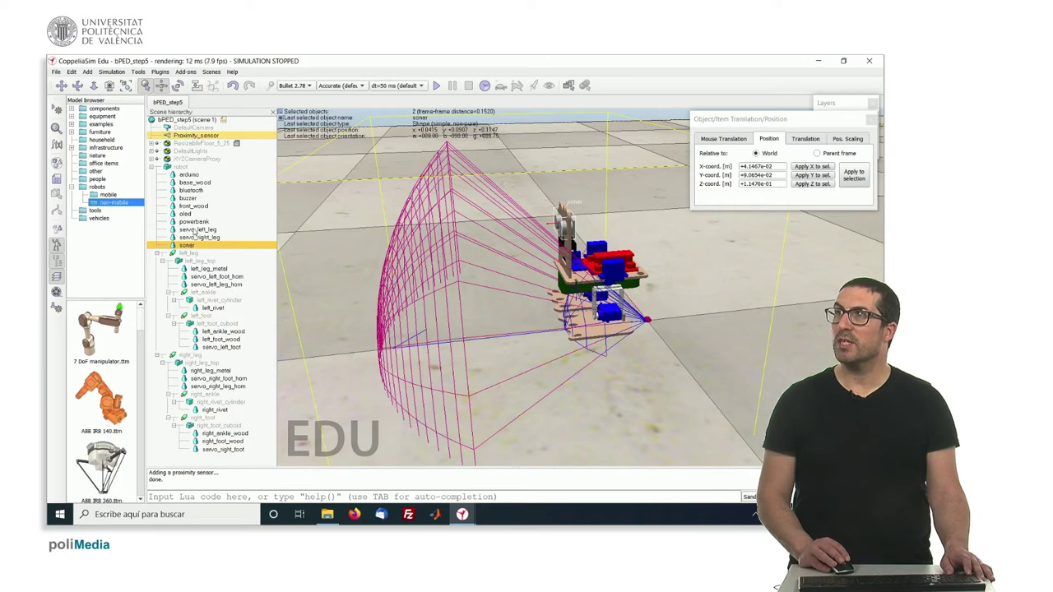
pyautogui.click(854, 176)
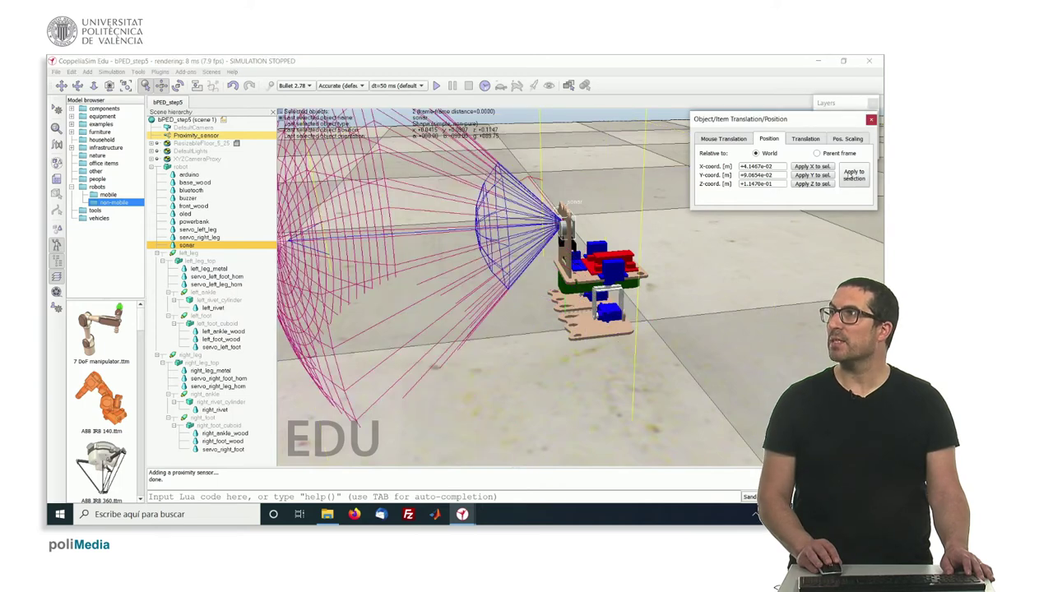
pyautogui.click(872, 121)
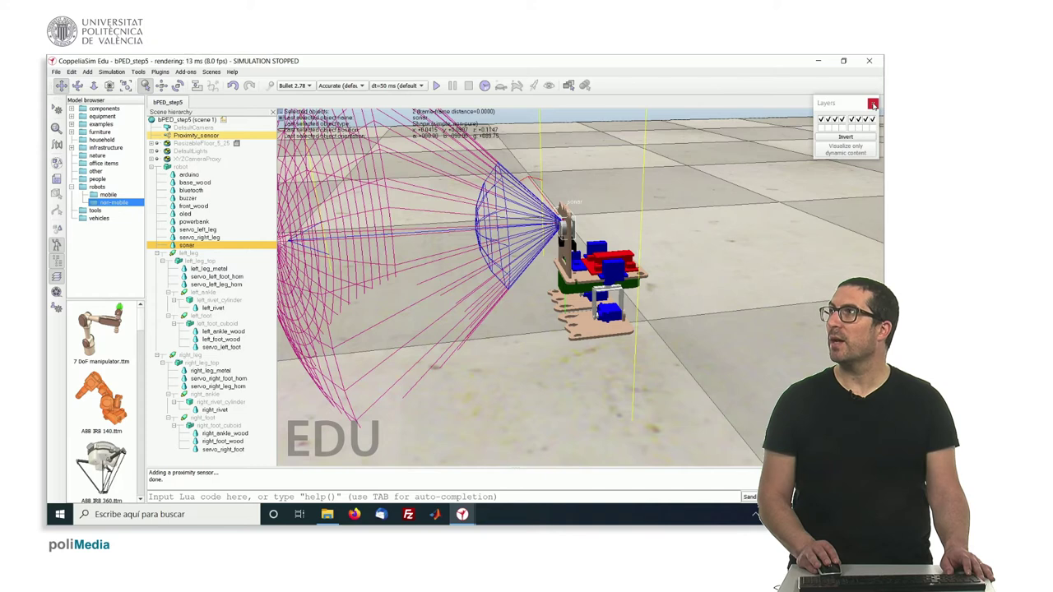
# Step: Close the layer visibility panel and select only Proximity_sensor
pyautogui.click(873, 104)
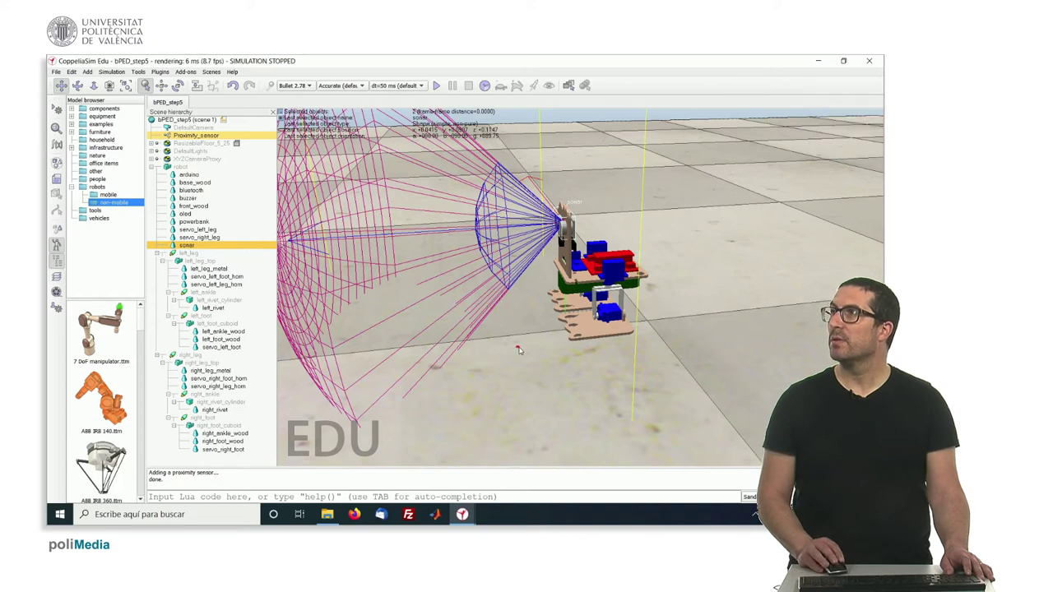
pyautogui.moveTo(512, 248); pyautogui.dragTo(514, 263)
pyautogui.click(514, 263)
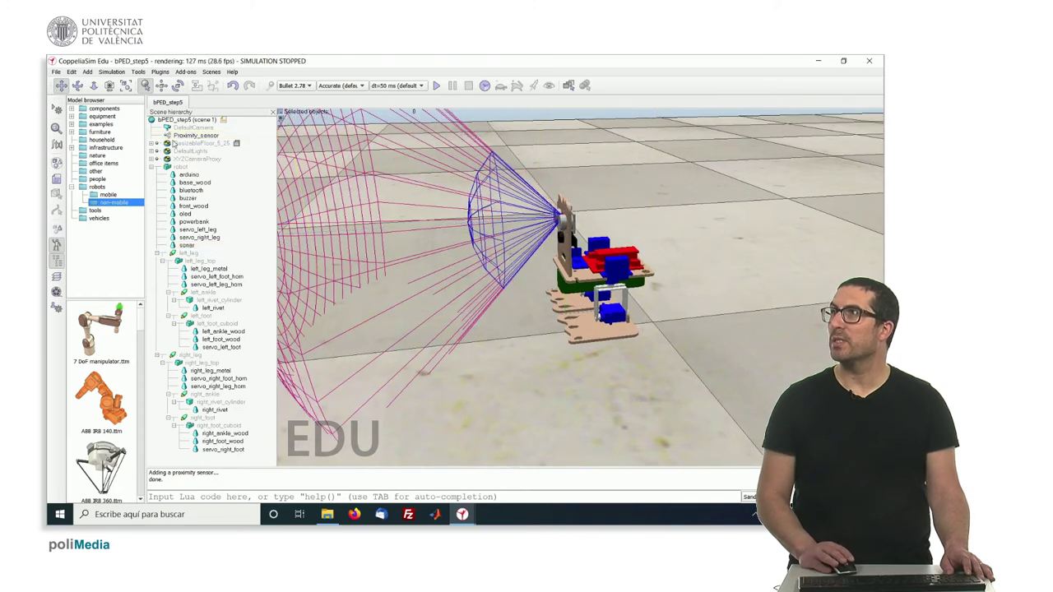
pyautogui.click(169, 135)
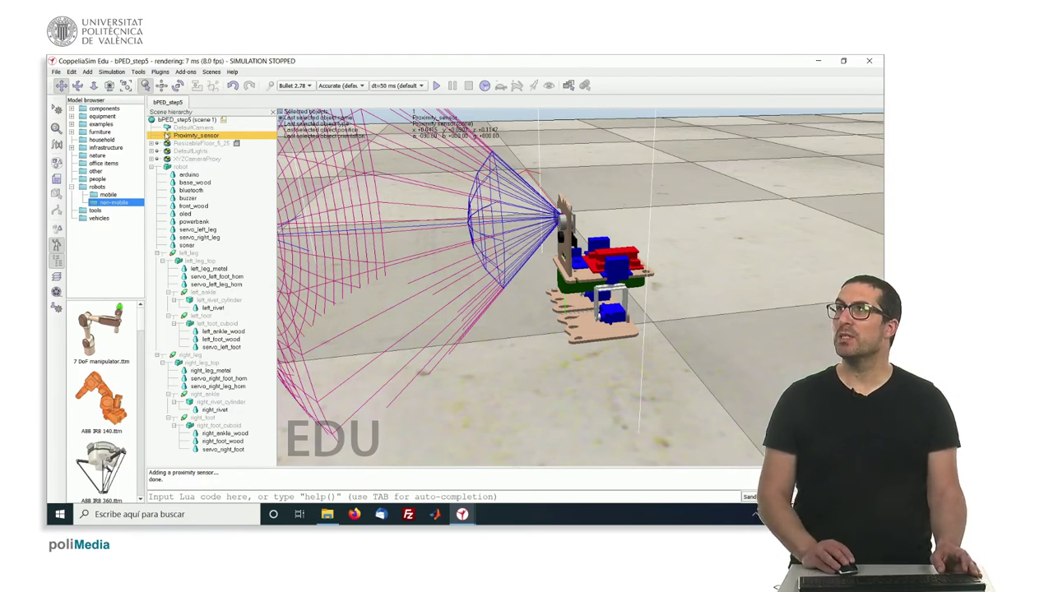
pyautogui.moveTo(172, 138); pyautogui.dragTo(190, 246)
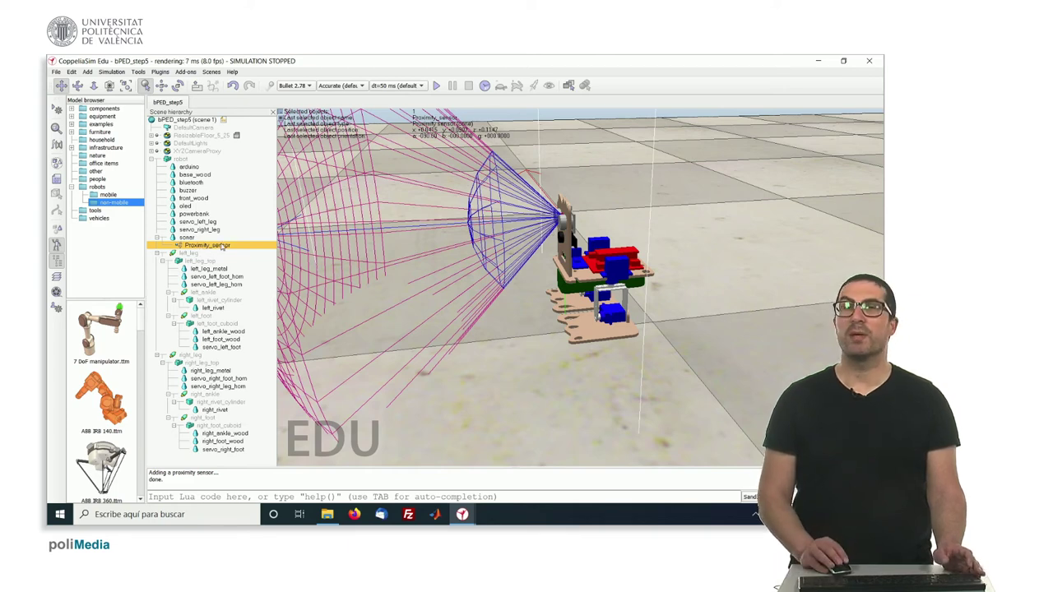
pyautogui.moveTo(457, 234); pyautogui.dragTo(627, 316)
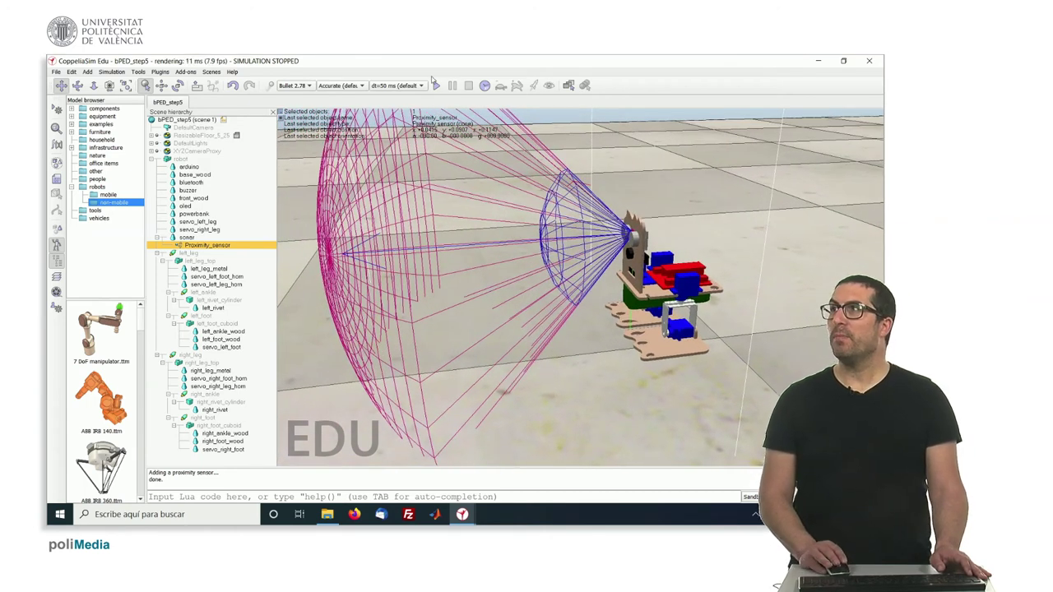
pyautogui.click(437, 86)
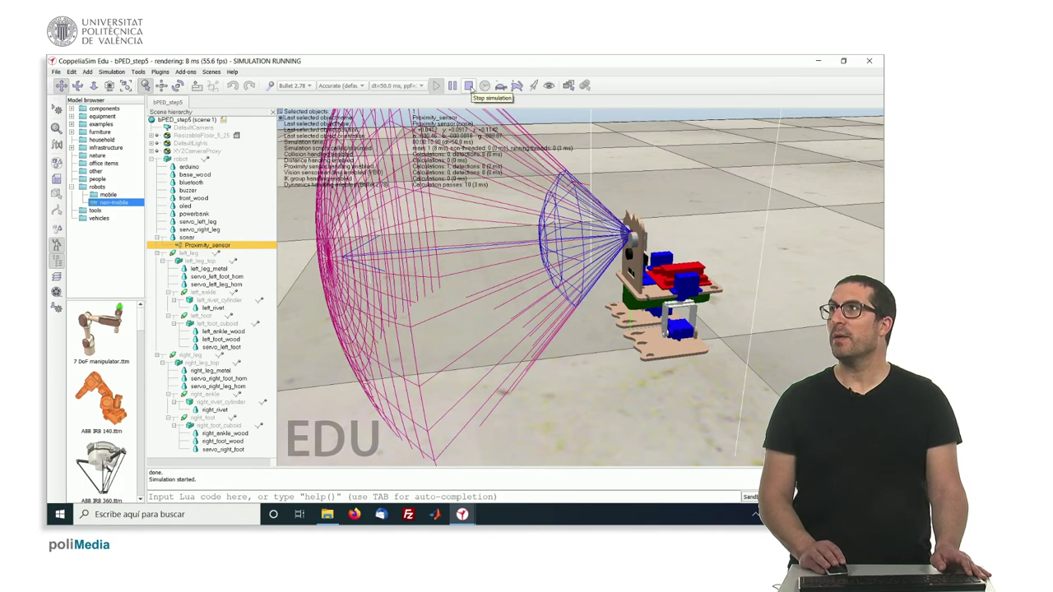
pyautogui.click(468, 85)
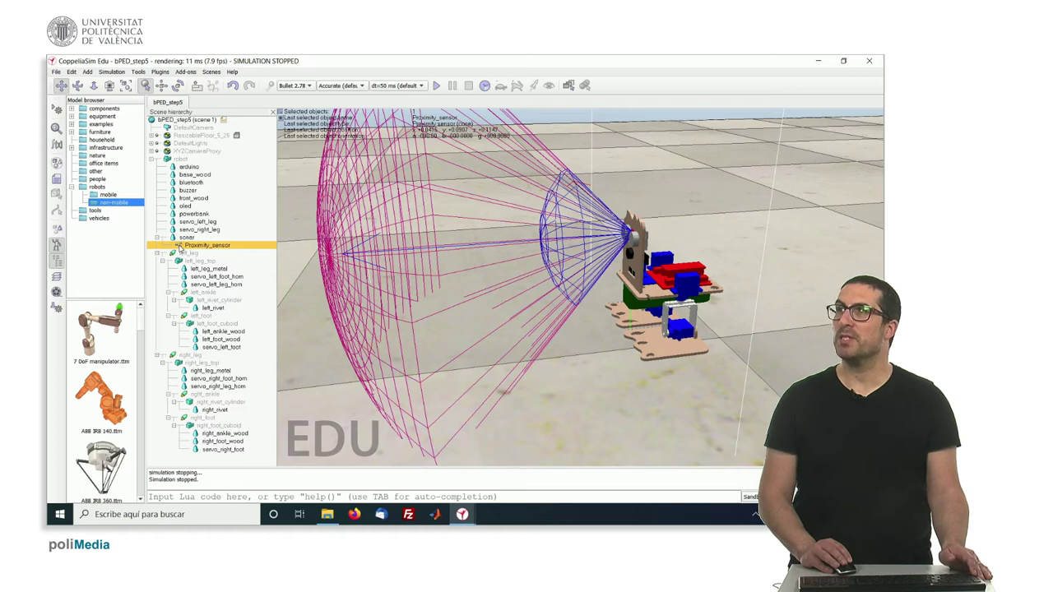
# Step: Make the proximity sensor ignore detections closer than 0.050 m
pyautogui.doubleClick(179, 248)
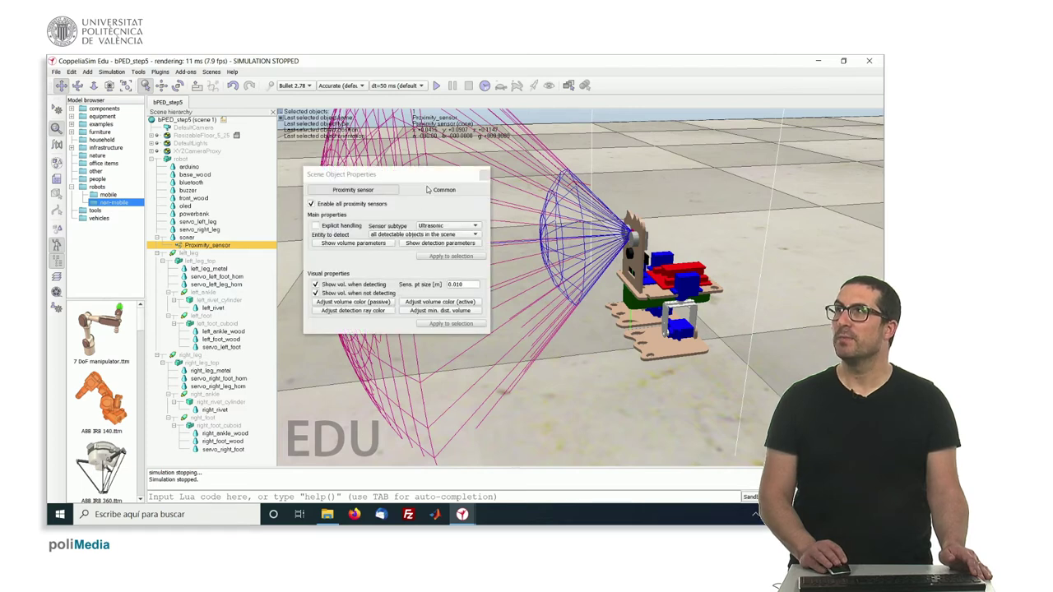
pyautogui.moveTo(420, 177); pyautogui.dragTo(750, 170)
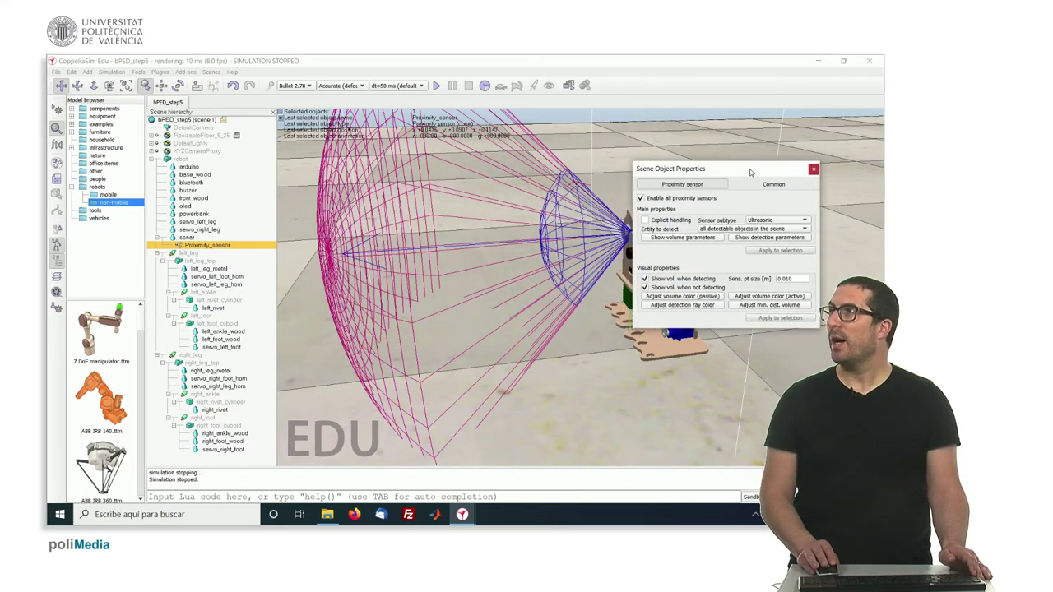
pyautogui.click(749, 240)
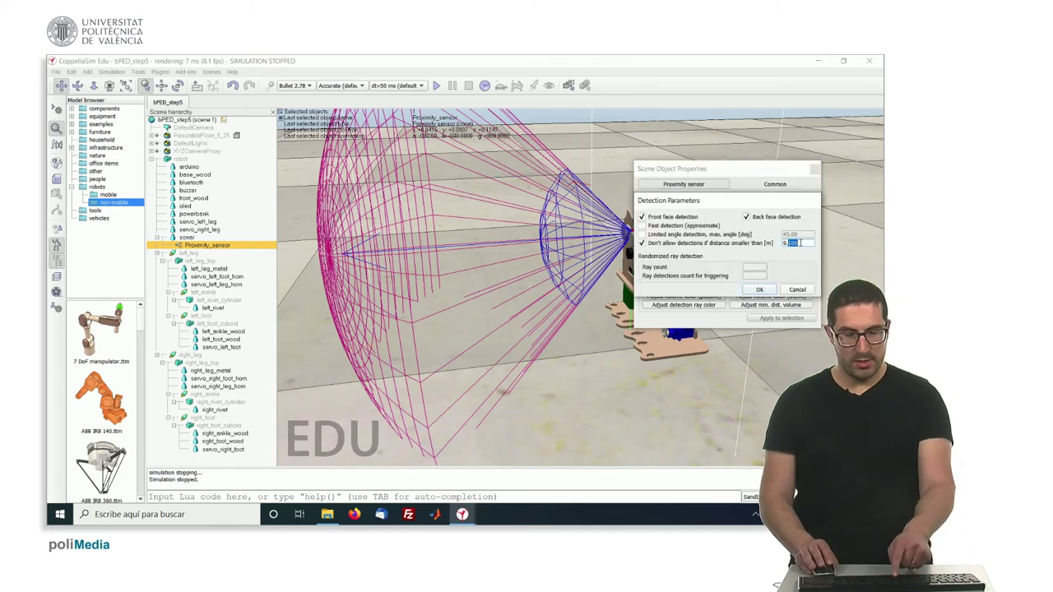
pyautogui.write('0')
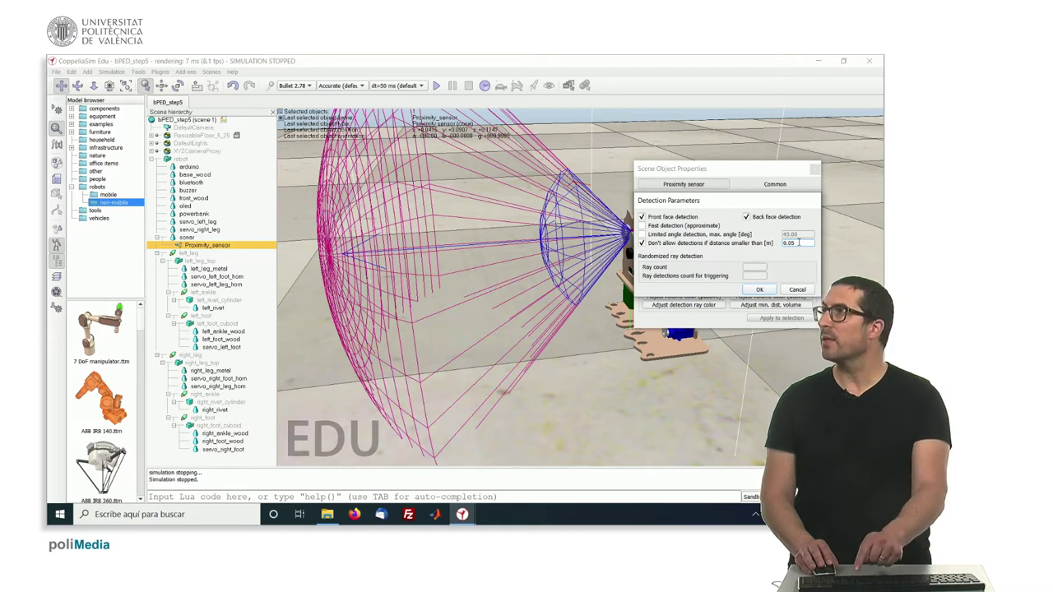
pyautogui.press('Return')
pyautogui.click(744, 238)
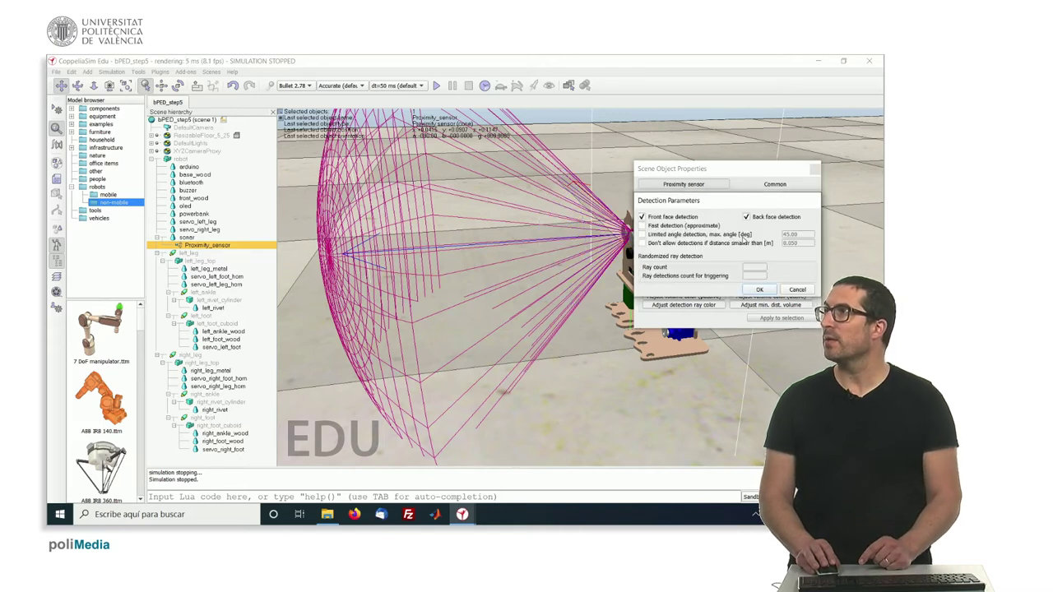
pyautogui.click(698, 244)
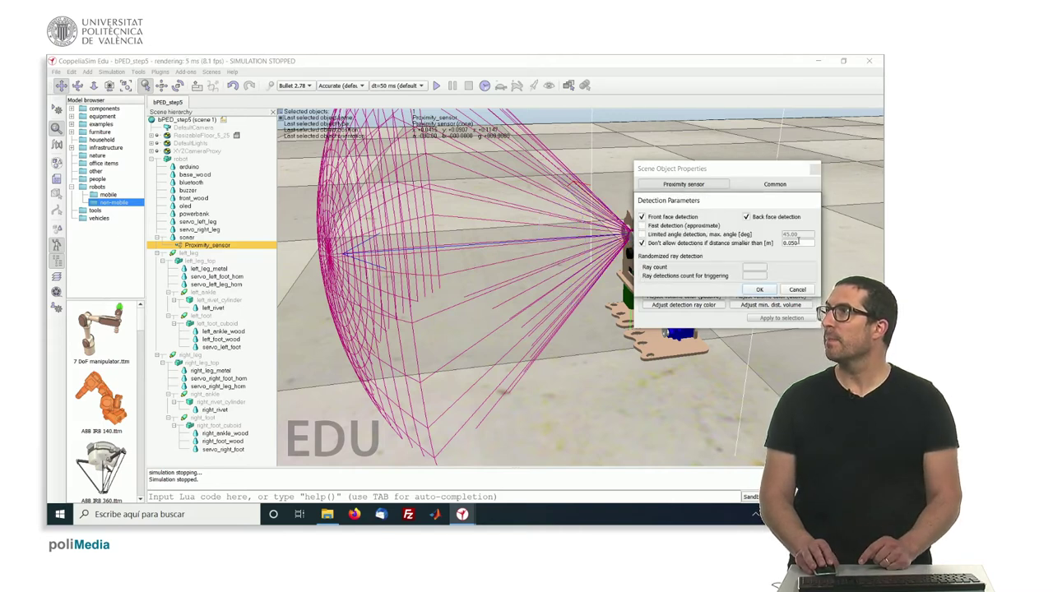
pyautogui.click(759, 289)
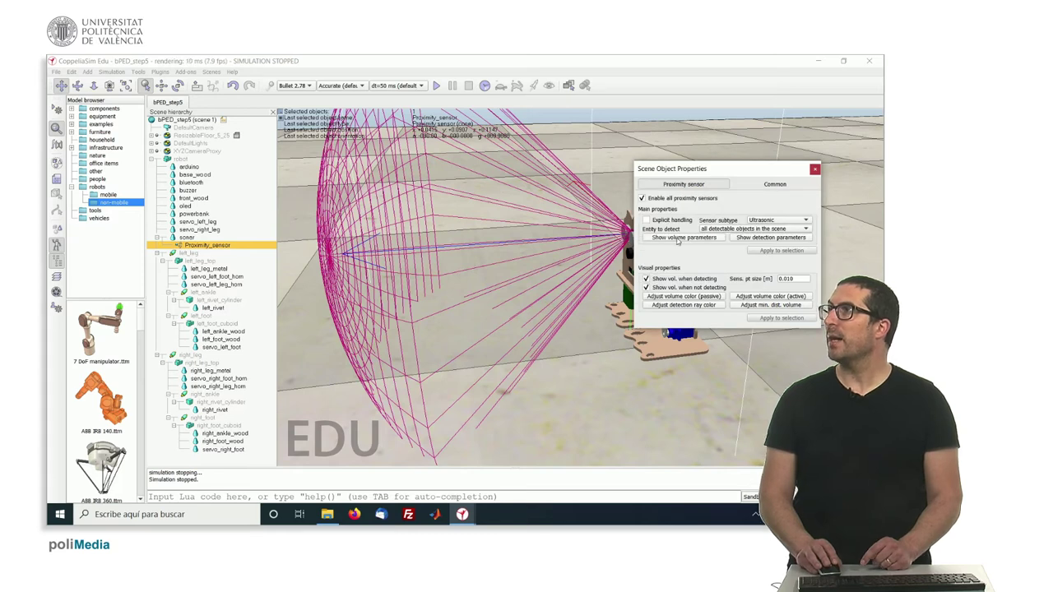
# Step: Set the sensor cone's volume radius to 0.0500 and its angle to 60°
pyautogui.click(678, 237)
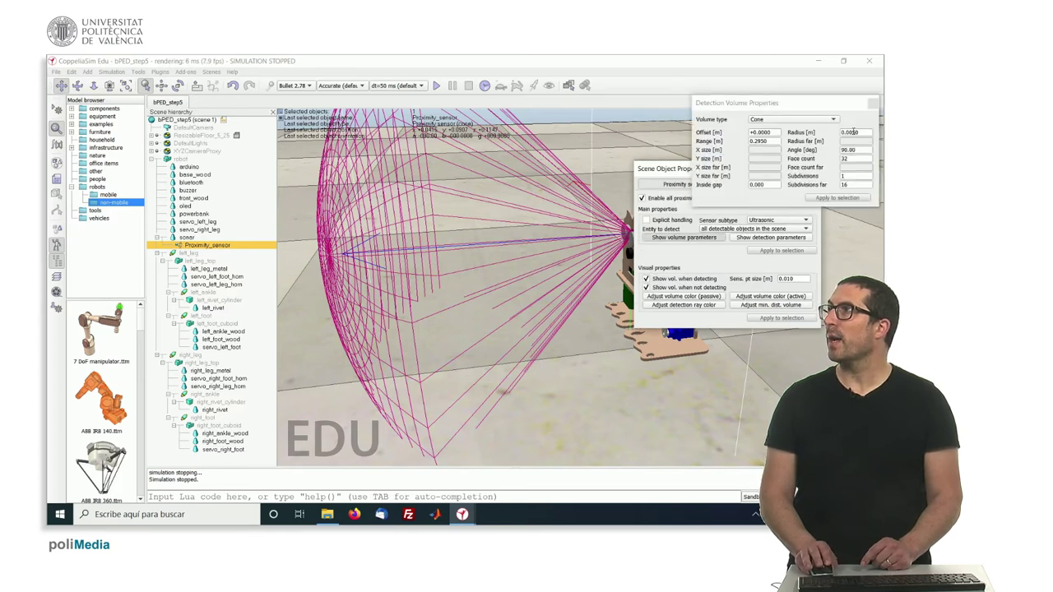
pyautogui.click(854, 131)
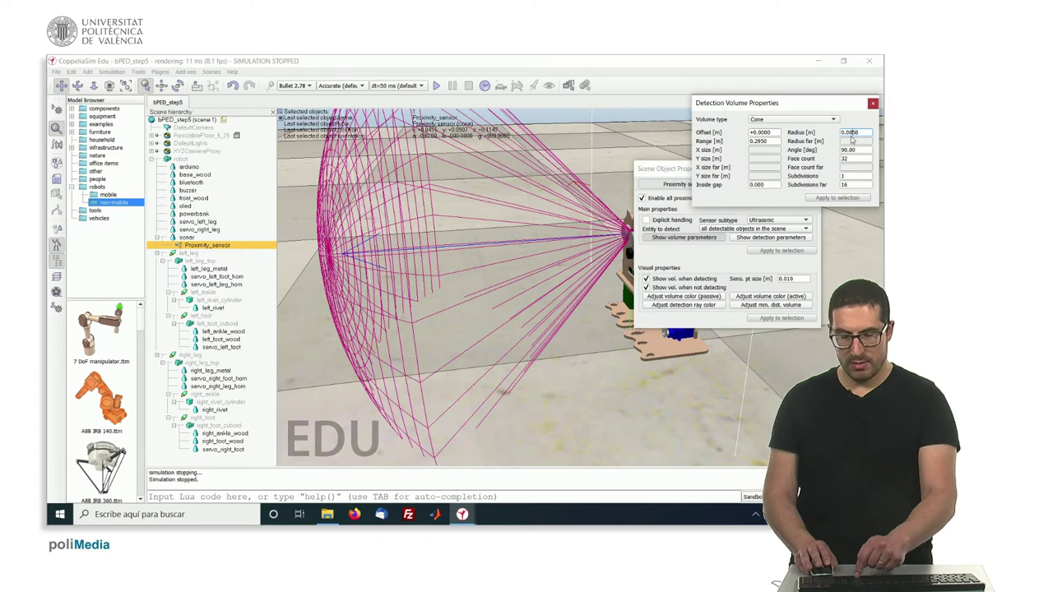
pyautogui.press('BackSpace')
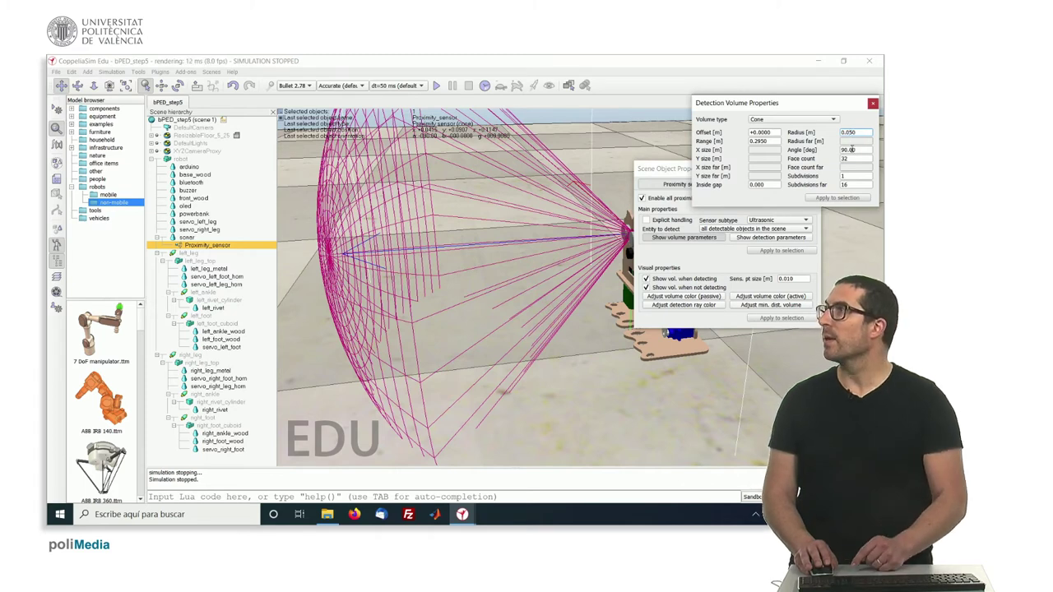
pyautogui.press('Tab')
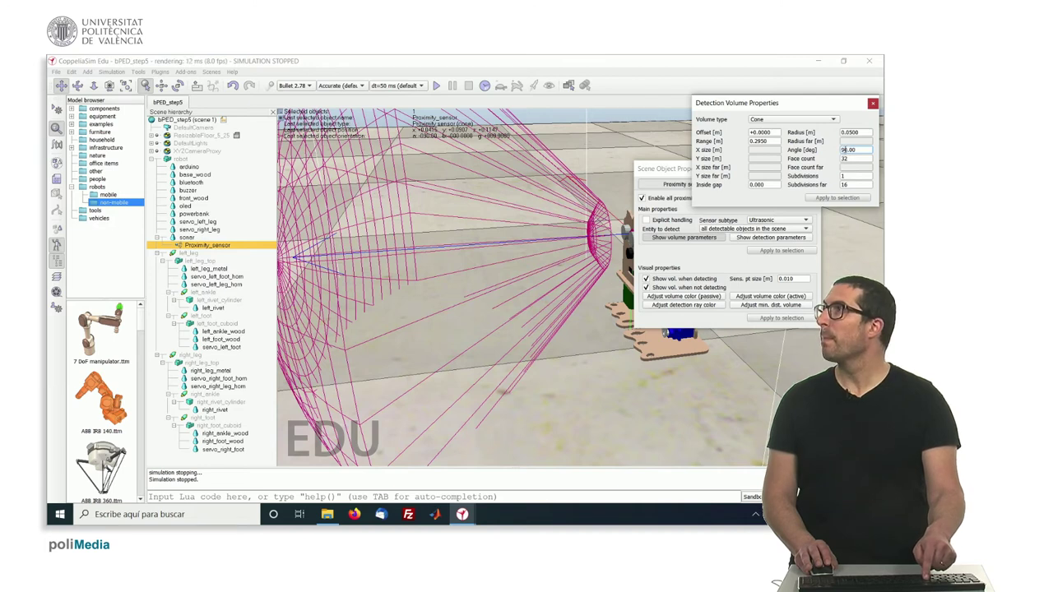
pyautogui.write('60')
pyautogui.press('Tab')
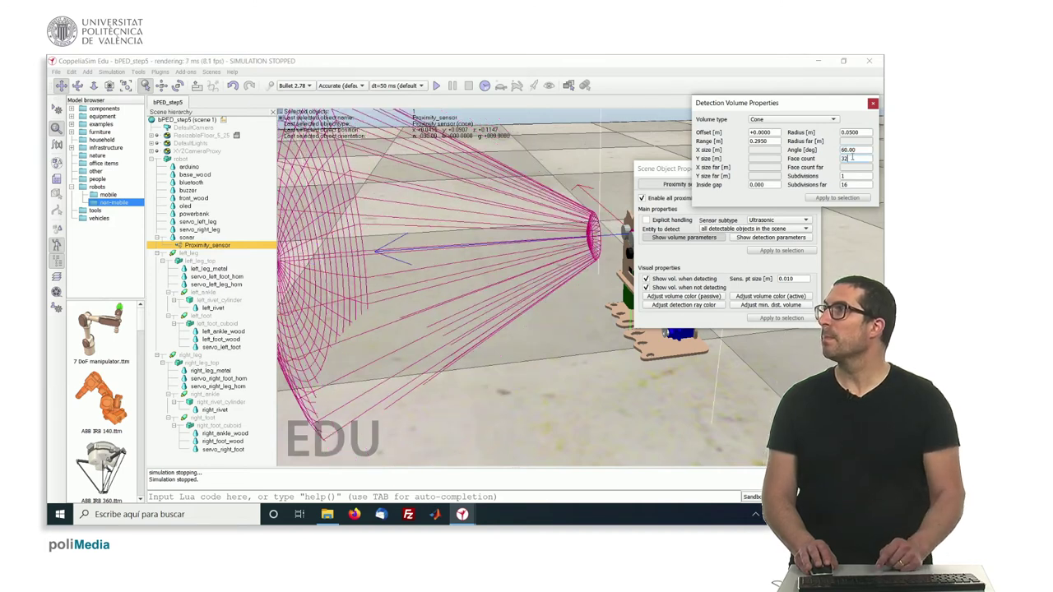
pyautogui.click(873, 104)
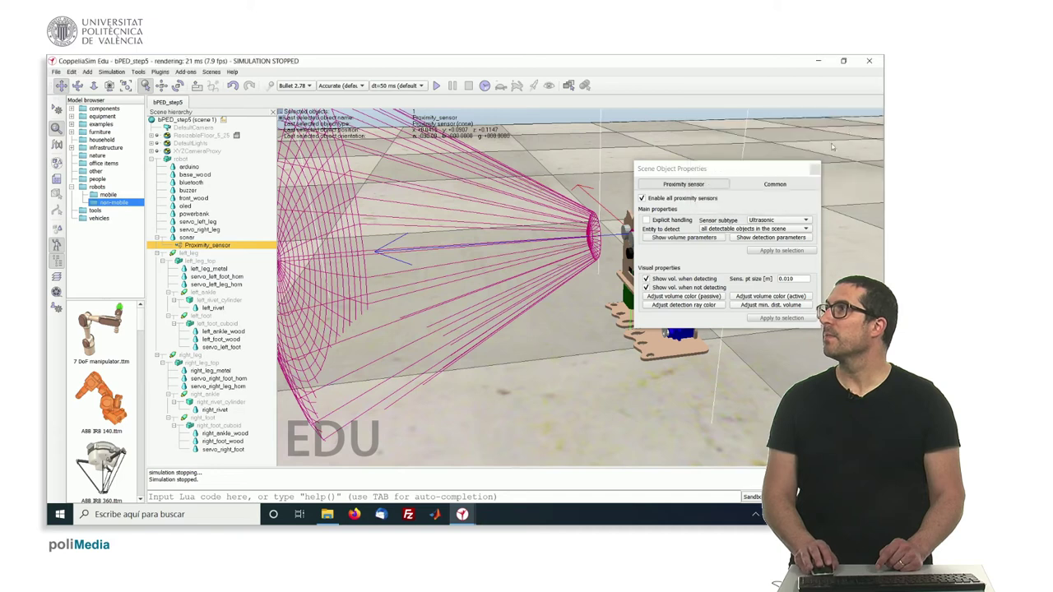
# Step: Close the sensor properties, then start and stop a simulation to inspect the 60° cone
pyautogui.click(816, 169)
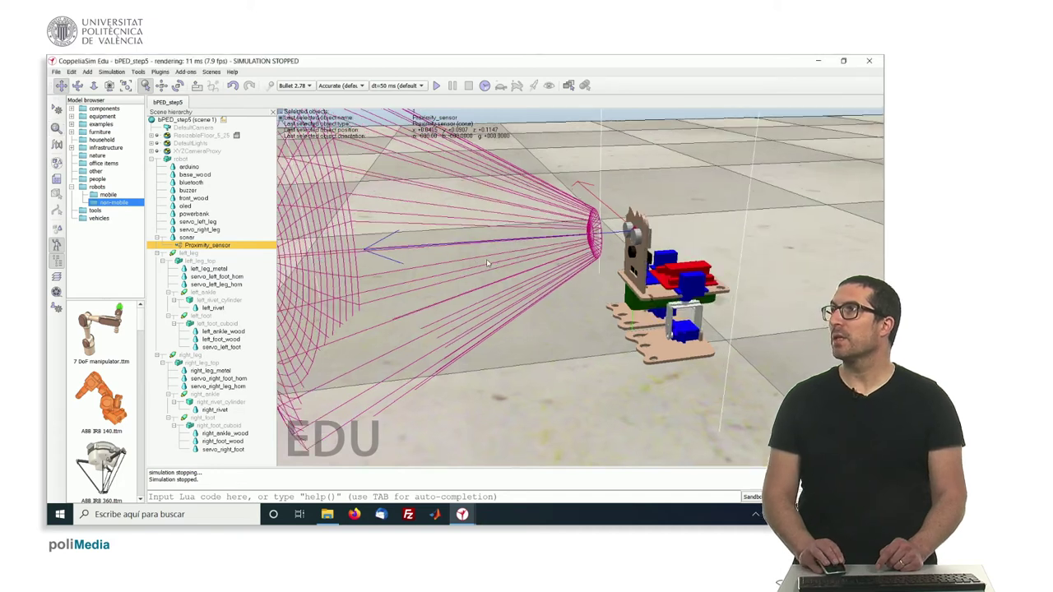
pyautogui.moveTo(471, 273); pyautogui.dragTo(528, 280, button='middle')
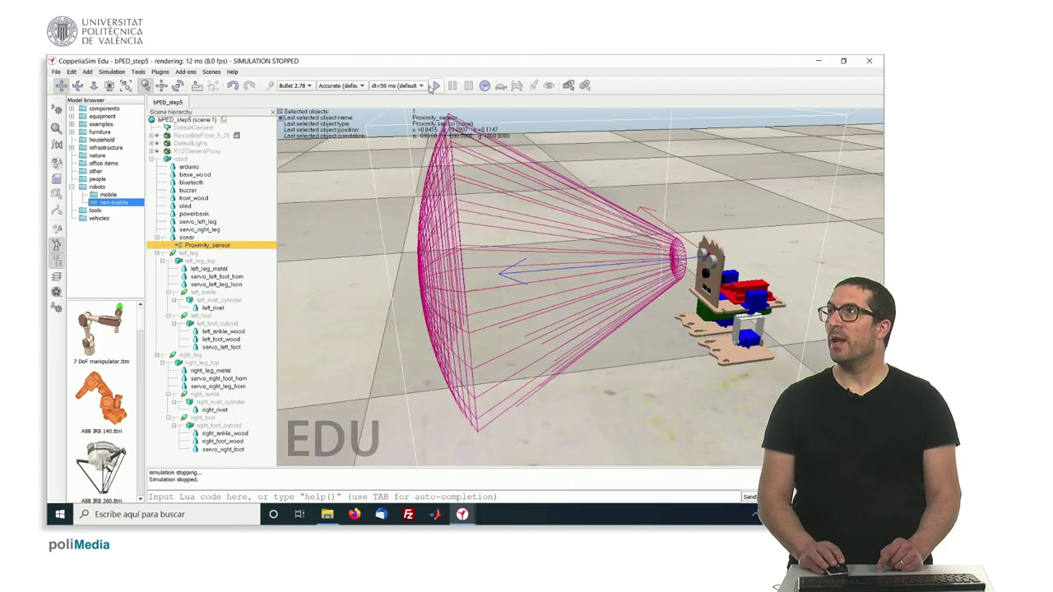
pyautogui.click(436, 86)
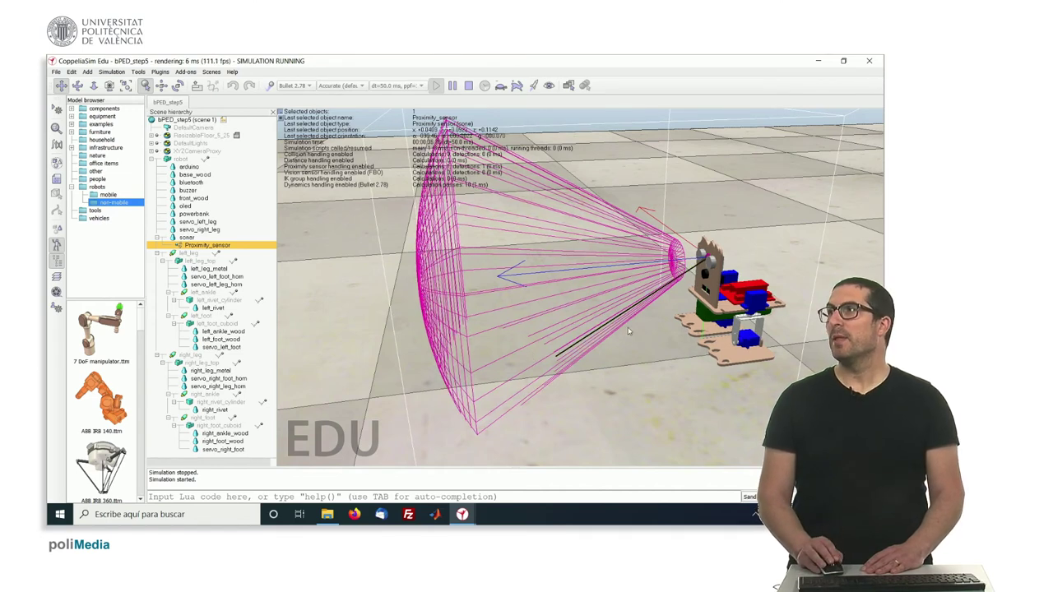
pyautogui.moveTo(580, 344); pyautogui.dragTo(427, 351)
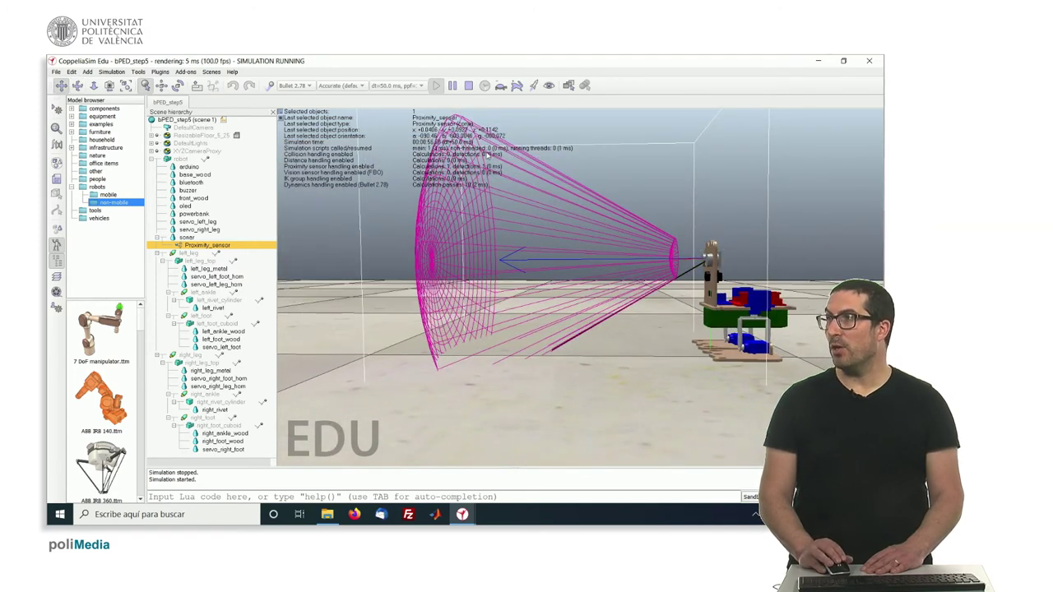
pyautogui.moveTo(567, 304); pyautogui.dragTo(485, 311)
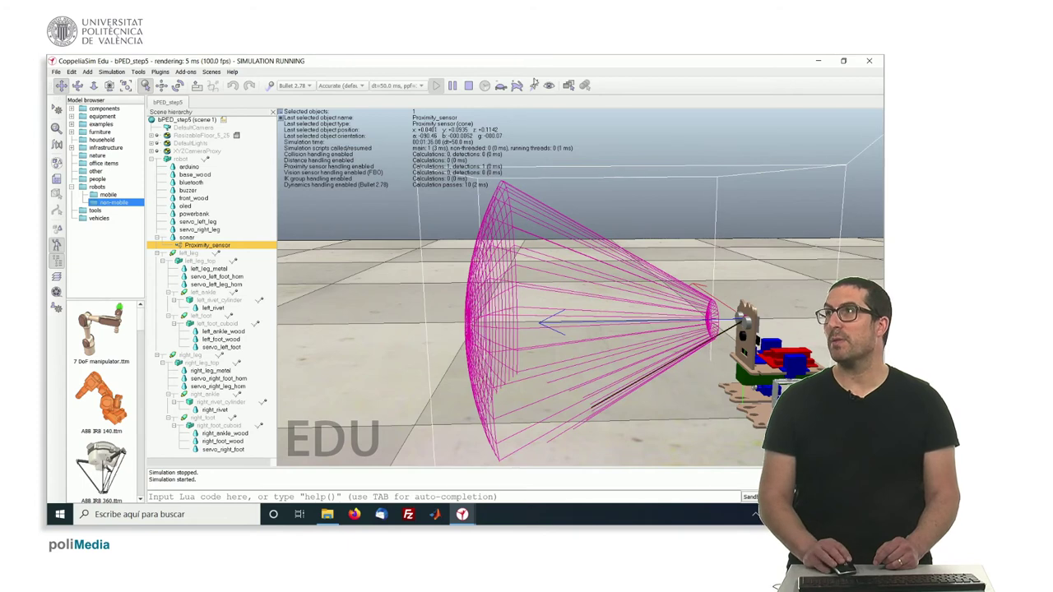
pyautogui.click(468, 85)
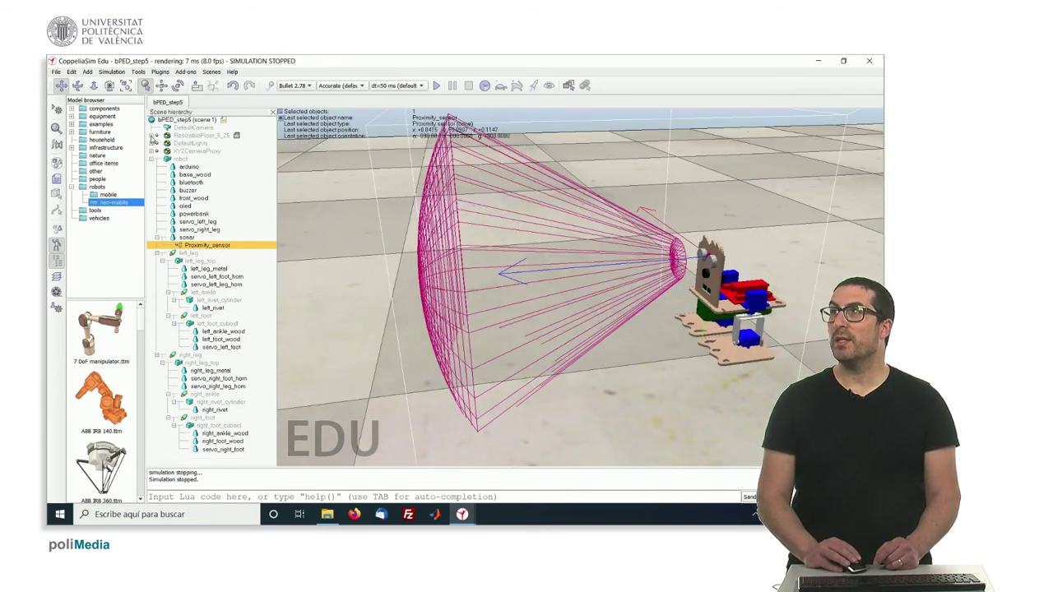
# Step: Uncheck Ultrasonic in the Detectable details of ResizableFloor_5_25_visibleElement
pyautogui.click(152, 136)
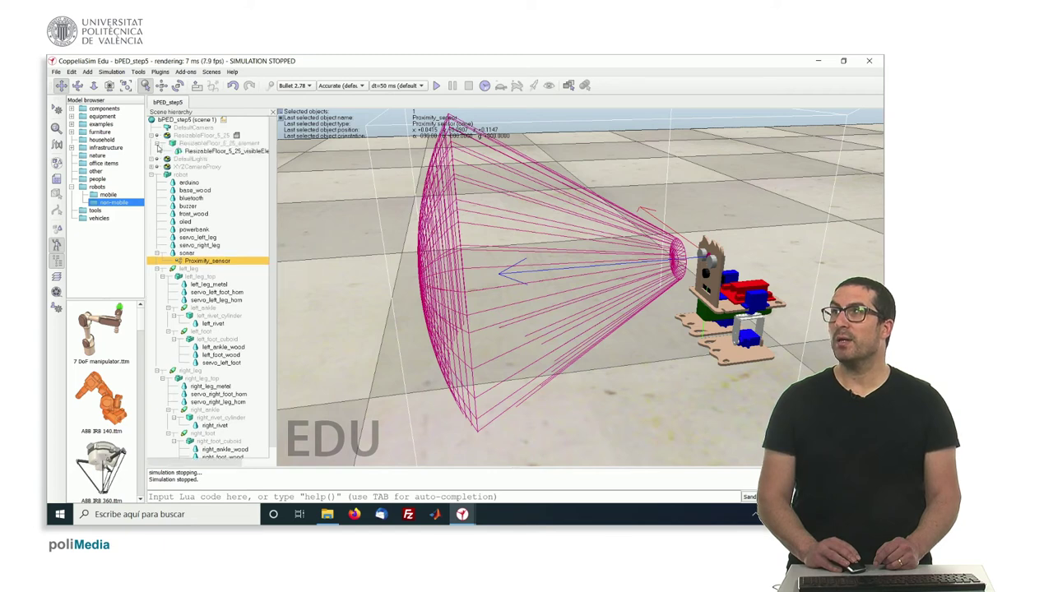
pyautogui.click(179, 151)
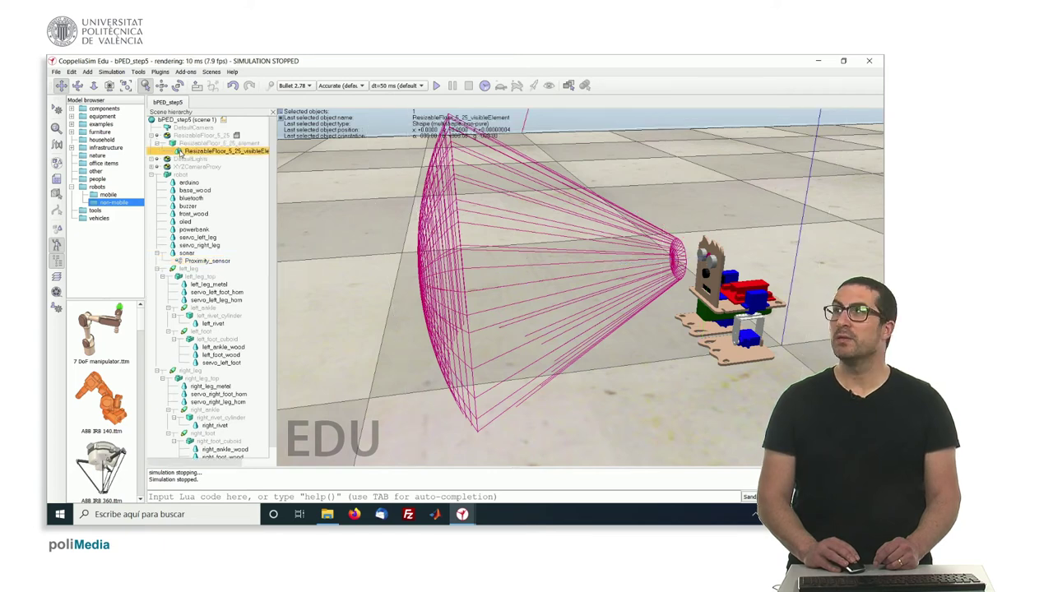
pyautogui.doubleClick(178, 152)
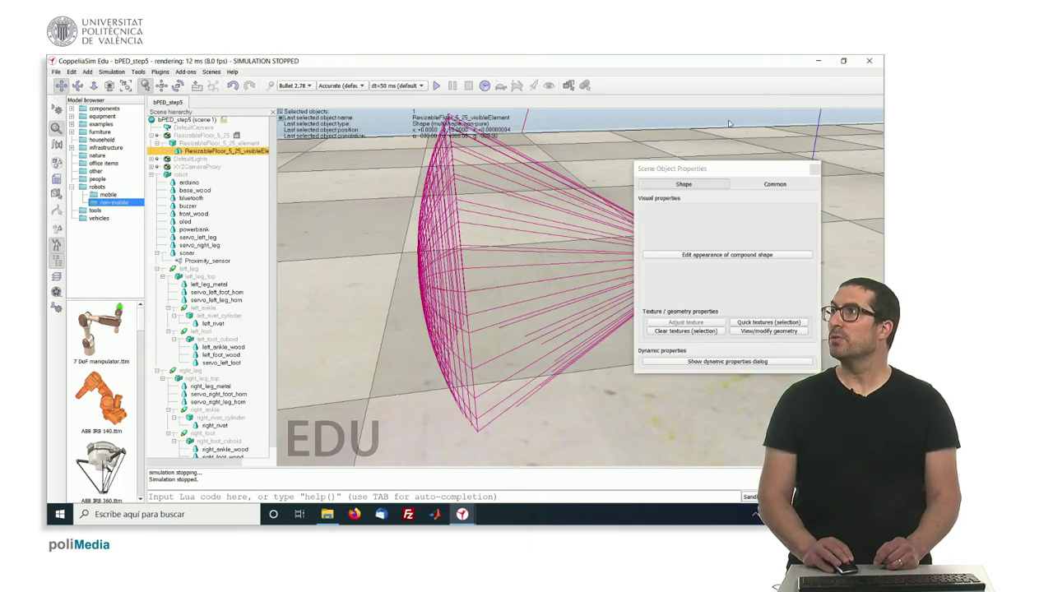
pyautogui.click(762, 186)
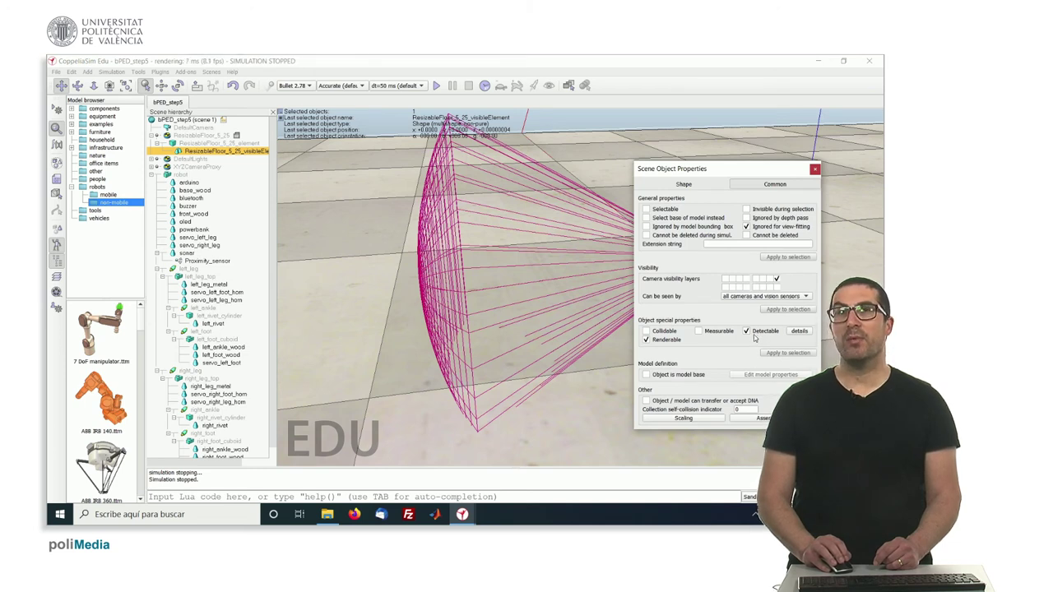
pyautogui.click(799, 332)
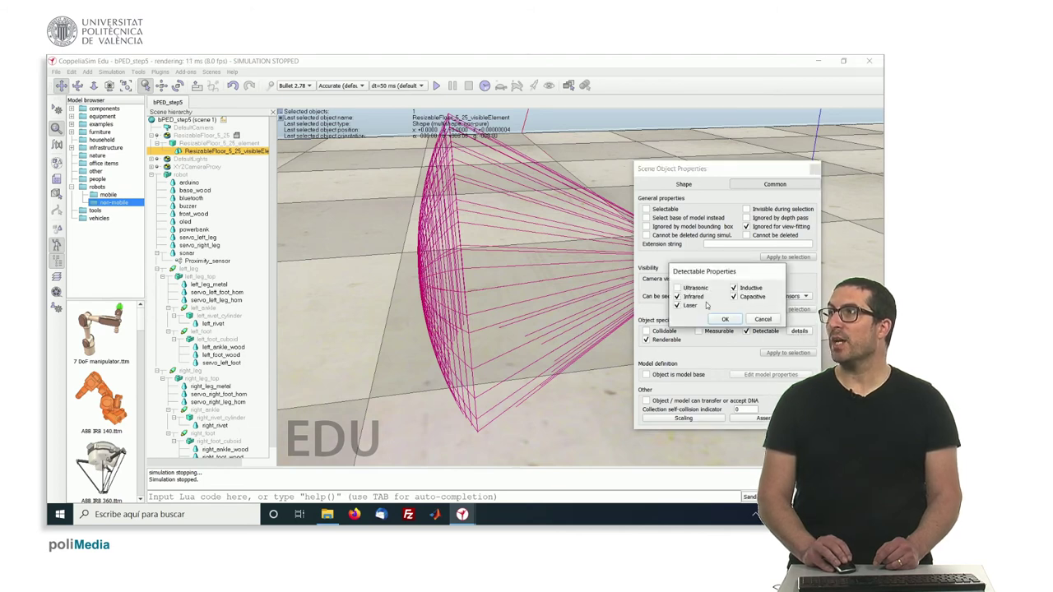
pyautogui.click(724, 320)
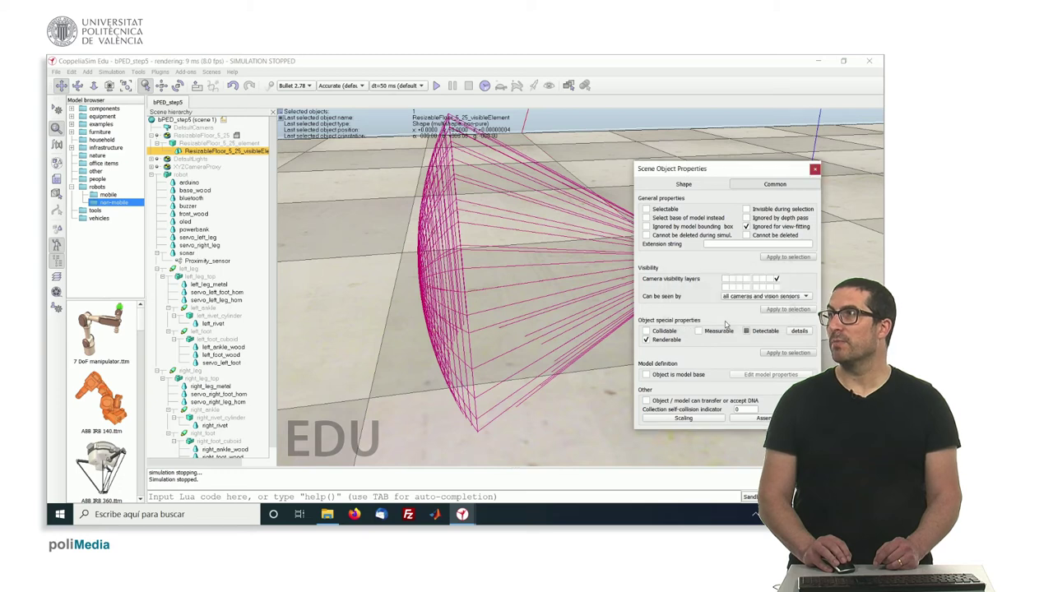
pyautogui.click(814, 170)
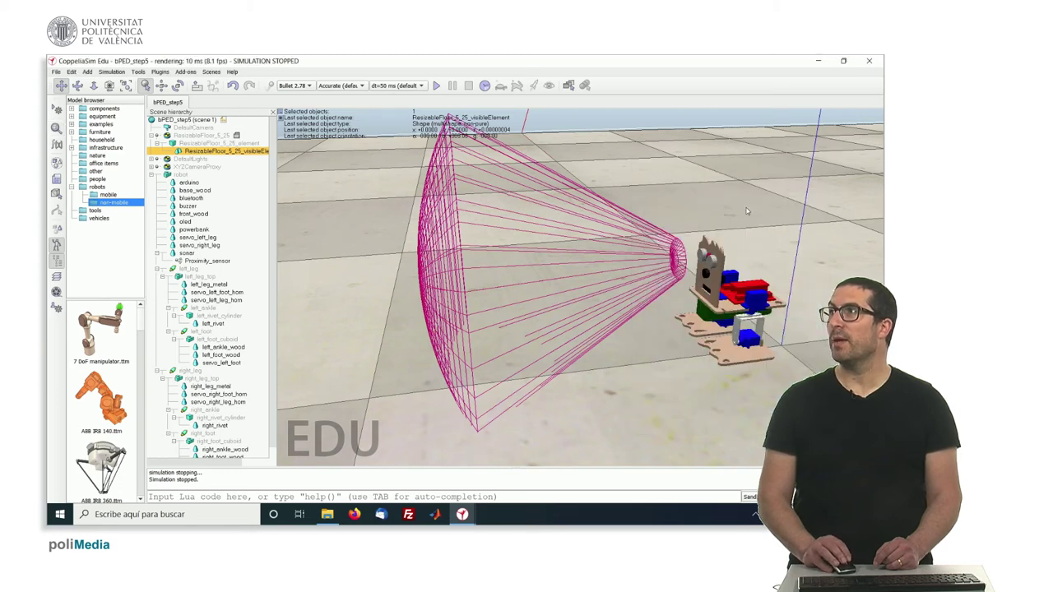
# Step: Test-run the simulation to confirm the cone ignores the floor, then collapse ResizableFloor_5_25
pyautogui.moveTo(716, 273); pyautogui.dragTo(684, 262)
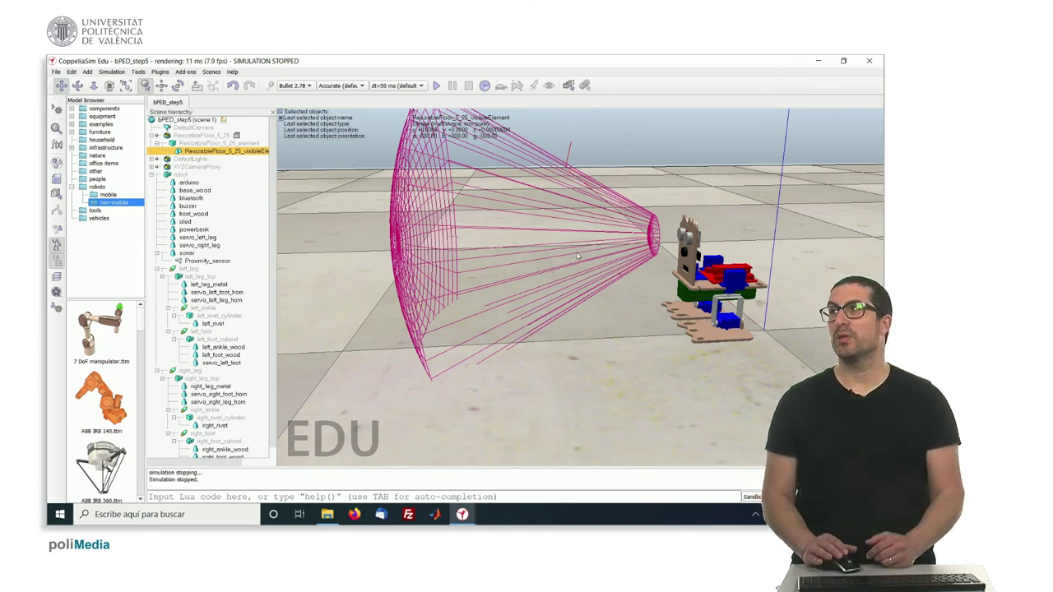
pyautogui.click(575, 256)
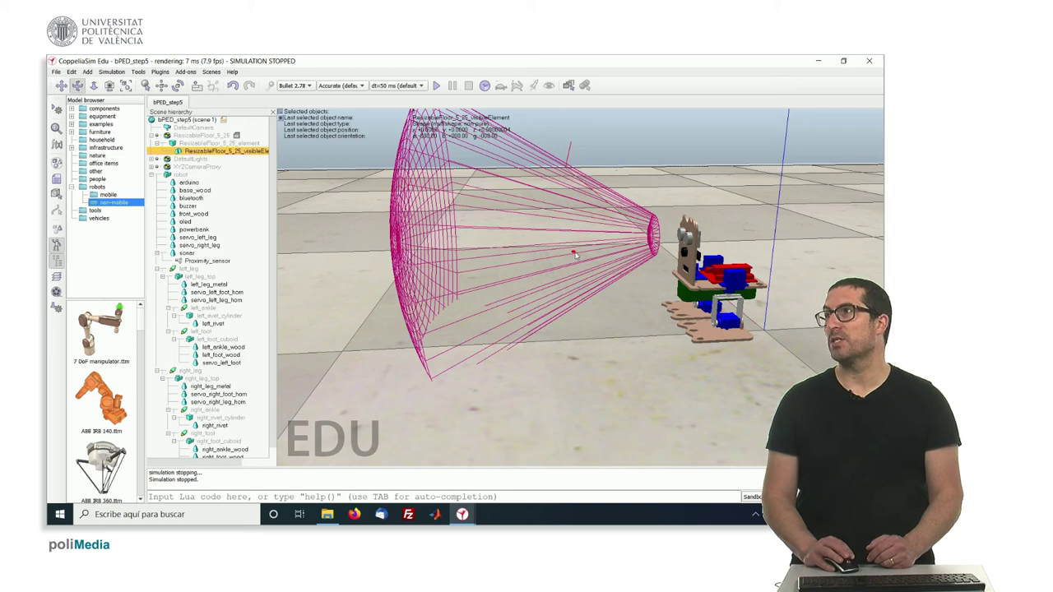
pyautogui.moveTo(575, 256); pyautogui.dragTo(578, 258, button='middle')
pyautogui.click(436, 86)
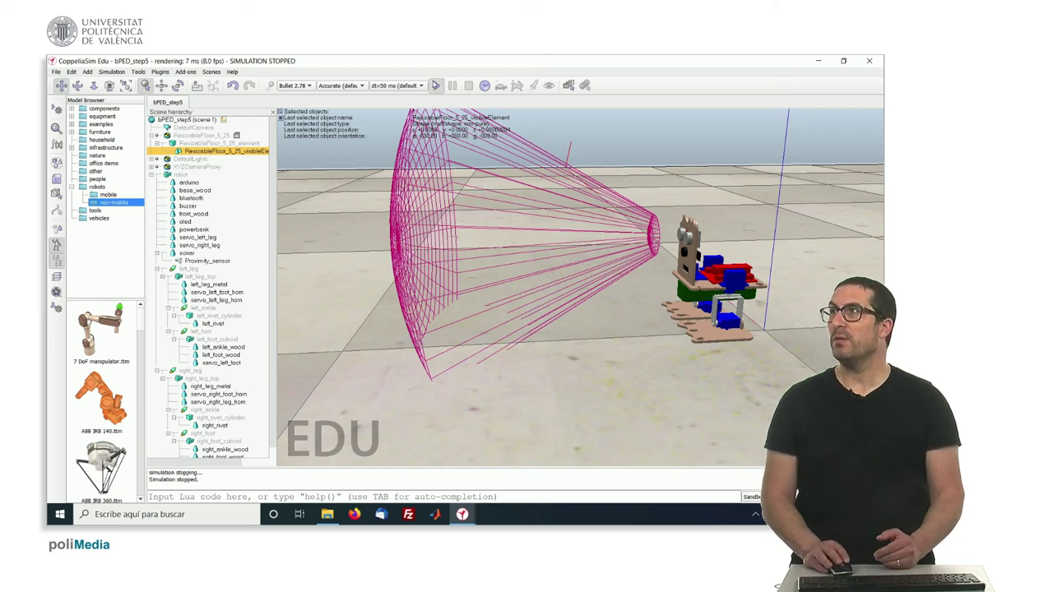
pyautogui.moveTo(564, 292); pyautogui.dragTo(571, 314, button='middle')
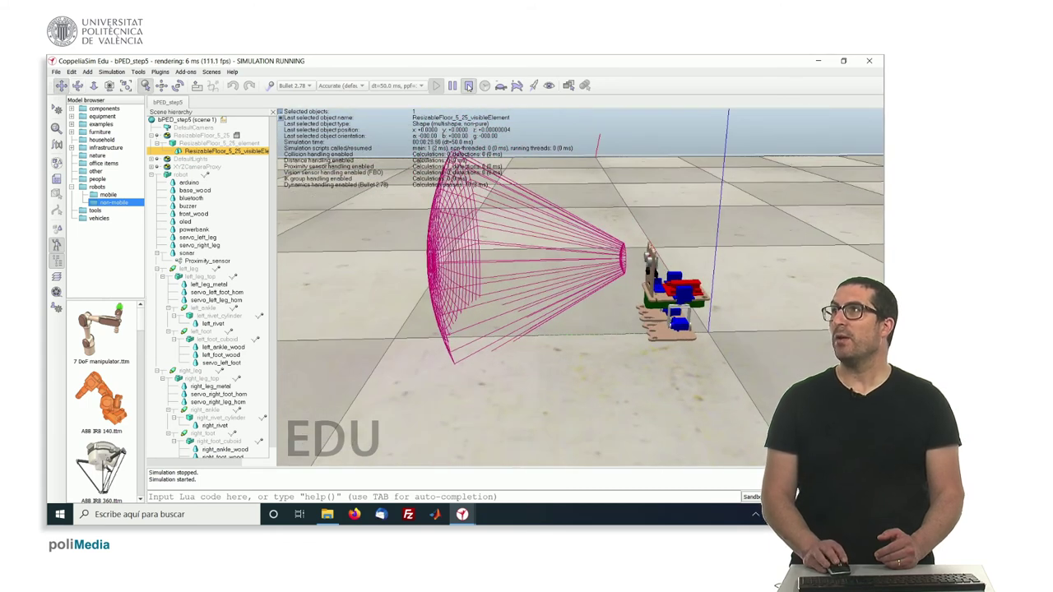
pyautogui.click(469, 85)
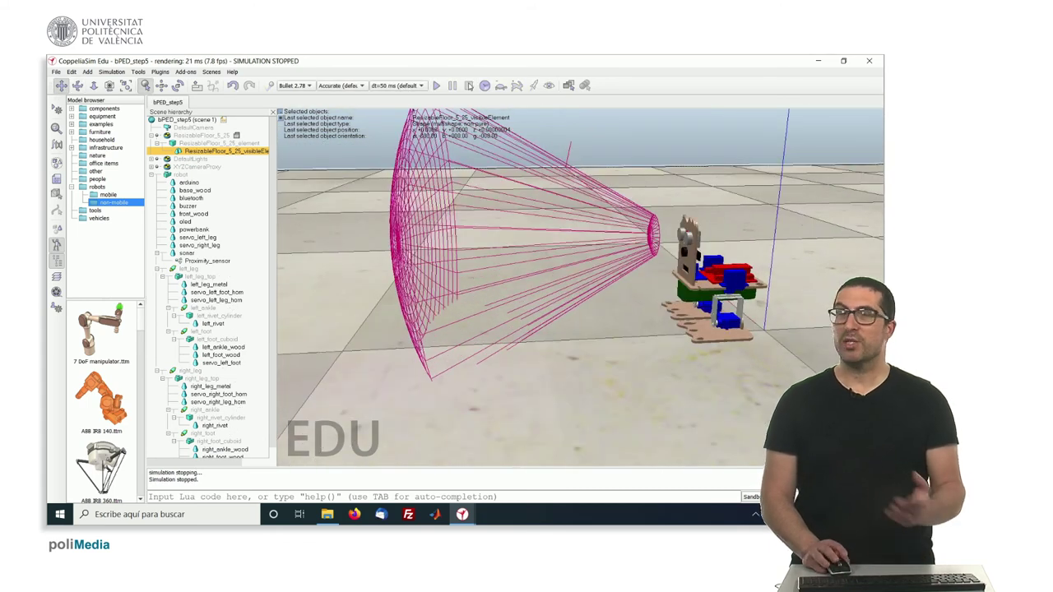
pyautogui.click(153, 137)
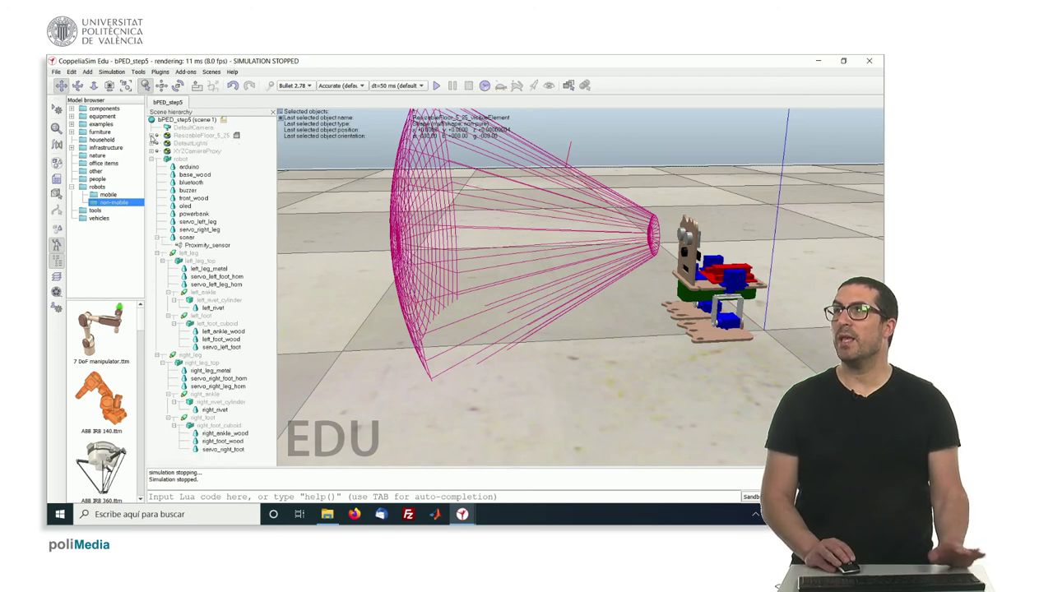
# Step: Add a cuboid primitive shape to the scene
pyautogui.click(87, 72)
pyautogui.moveTo(118, 83)
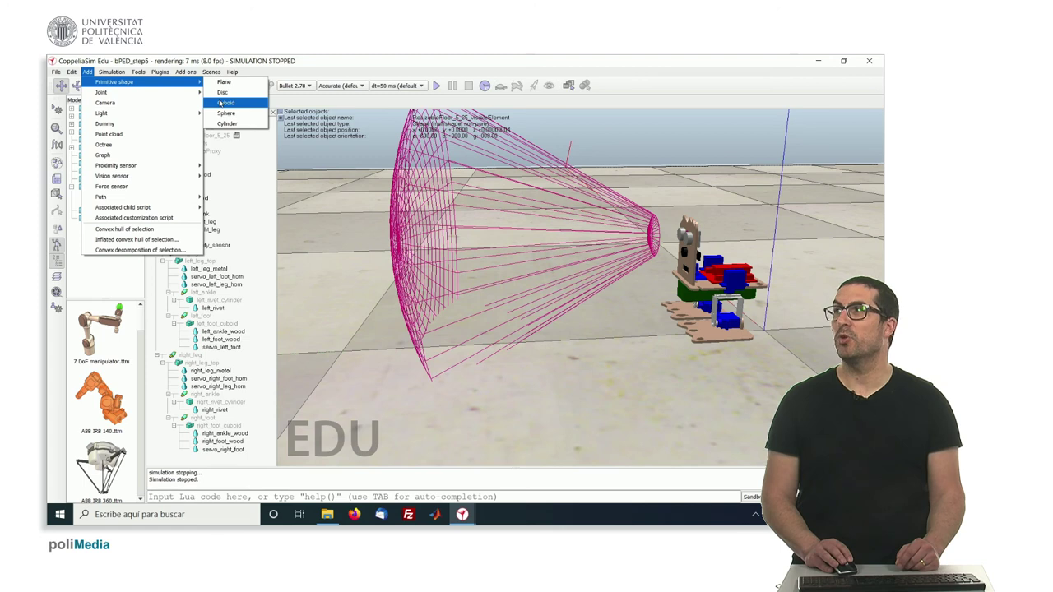
pyautogui.click(224, 103)
pyautogui.click(497, 331)
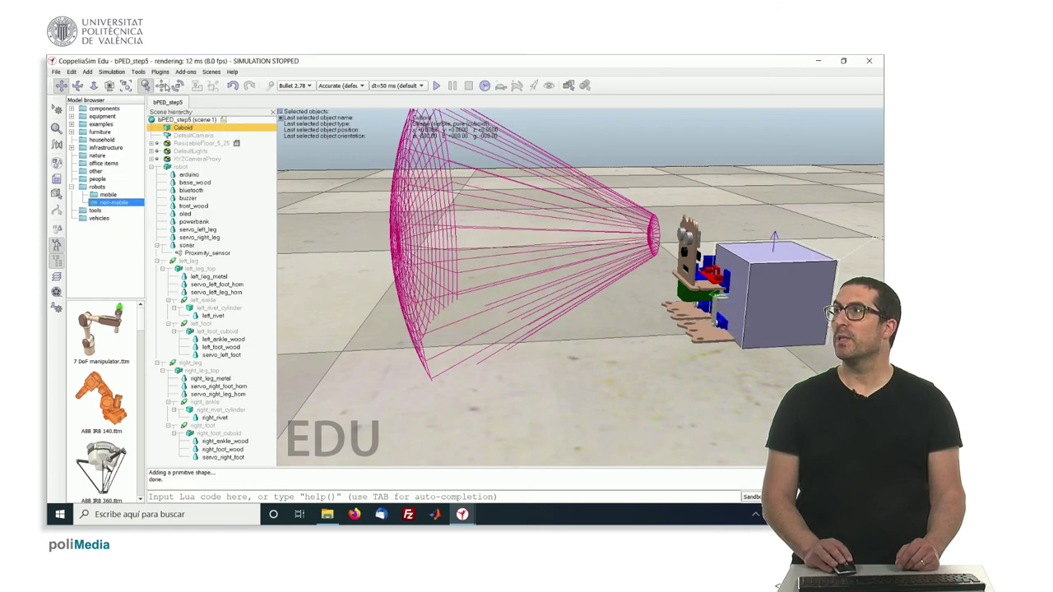
# Step: Shift the cuboid into the sonar cone in front of the robot and open its common properties
pyautogui.click(161, 85)
pyautogui.moveTo(749, 285); pyautogui.dragTo(403, 288)
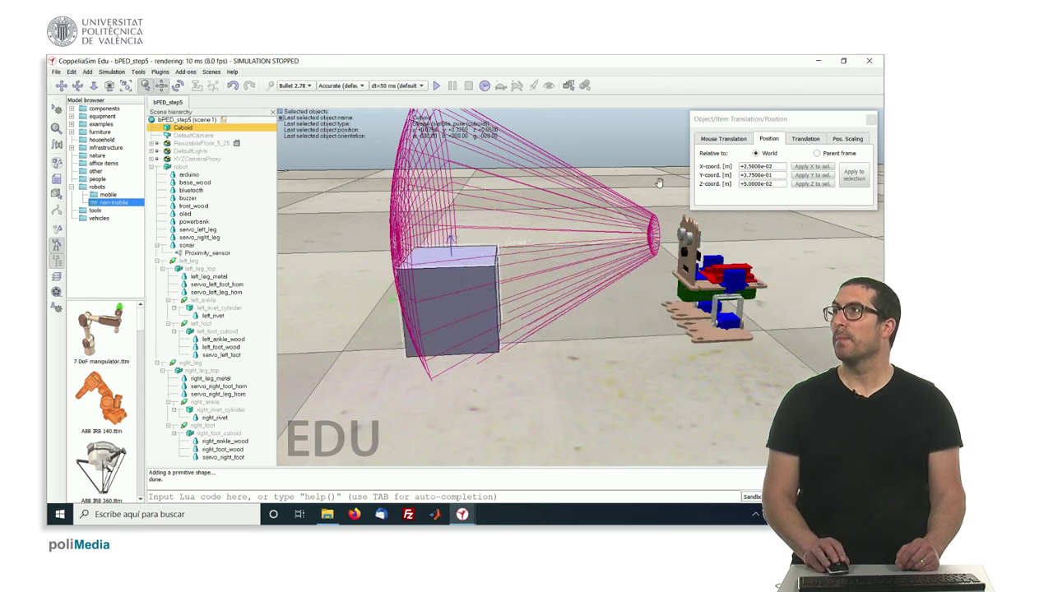
pyautogui.click(872, 119)
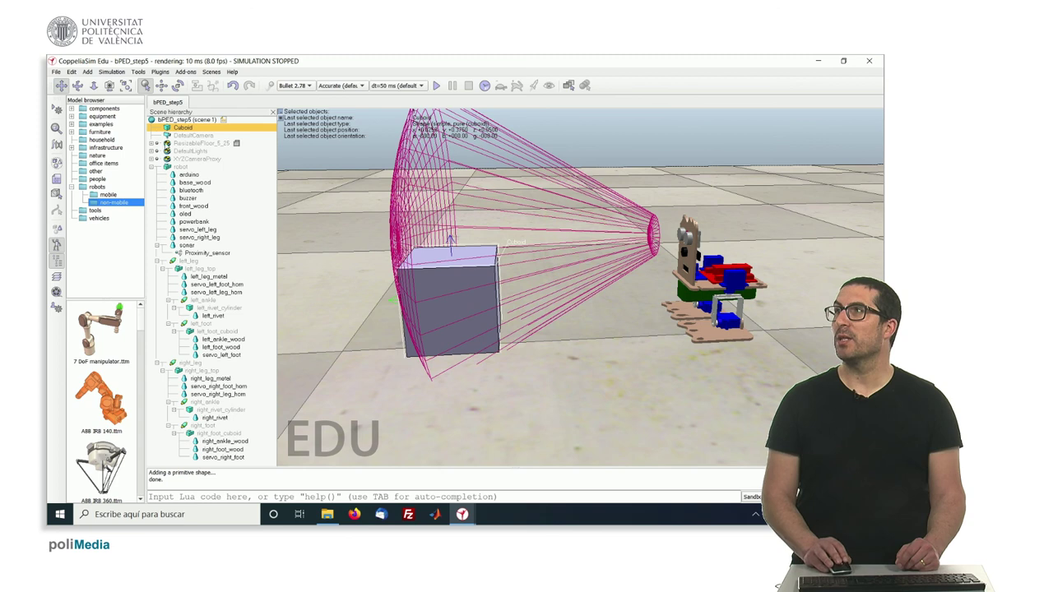
pyautogui.click(56, 128)
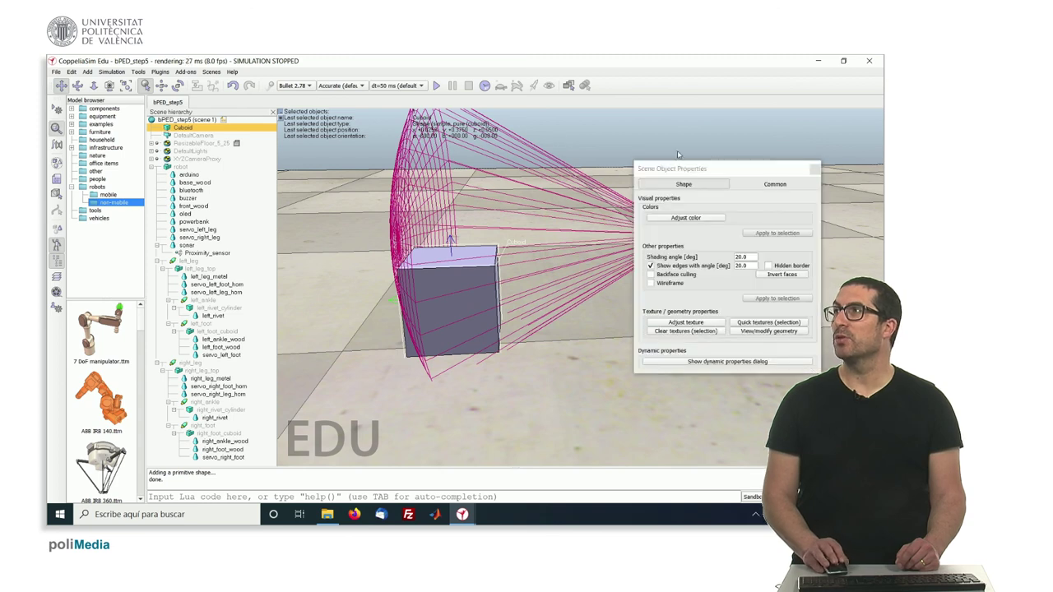
pyautogui.click(790, 186)
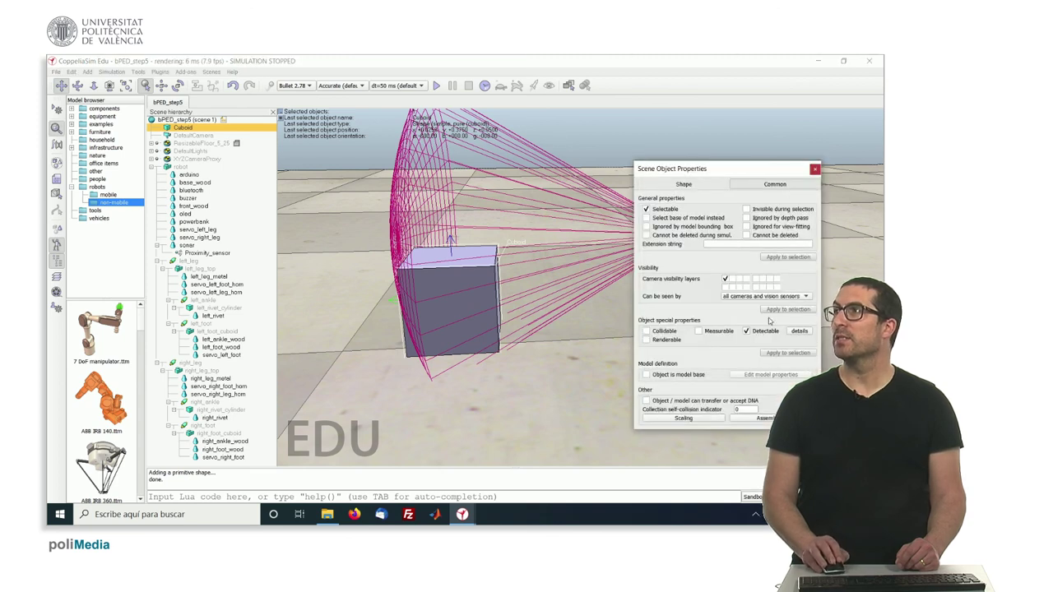
# Step: Close the cuboid's properties and start the simulation to see the sonar ray hit the cuboid
pyautogui.click(814, 170)
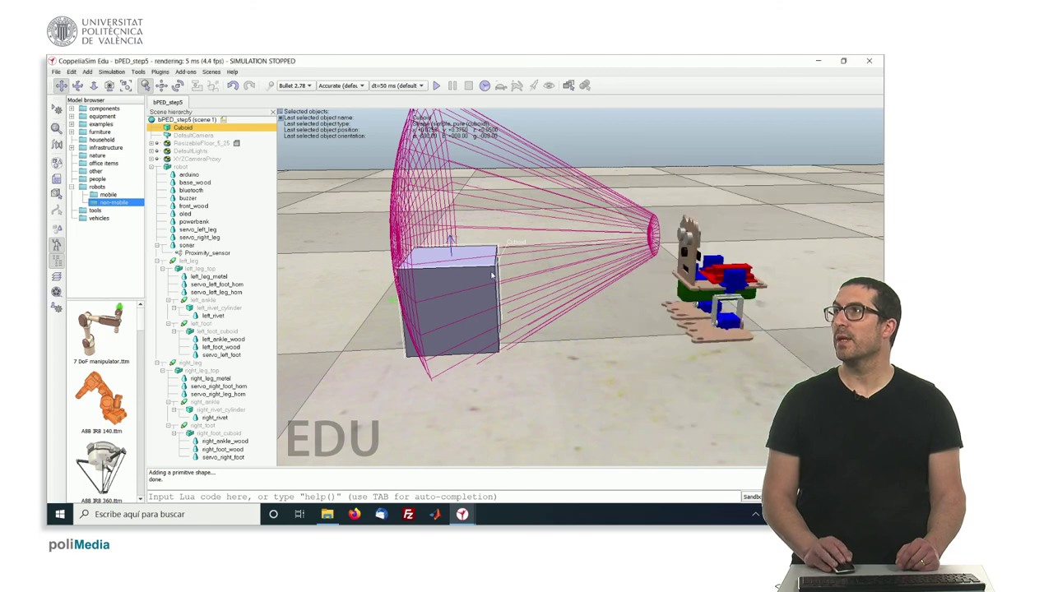
pyautogui.click(436, 86)
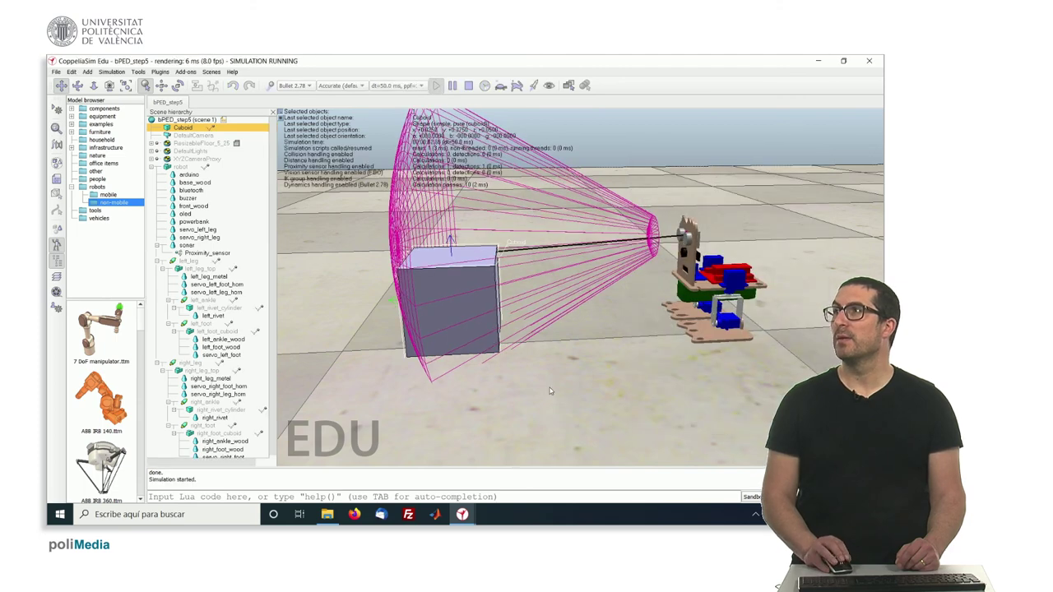
pyautogui.moveTo(550, 387)
pyautogui.mouseDown(button='right')
pyautogui.moveTo(479, 407)
pyautogui.moveTo(546, 373)
pyautogui.mouseUp(button='right')
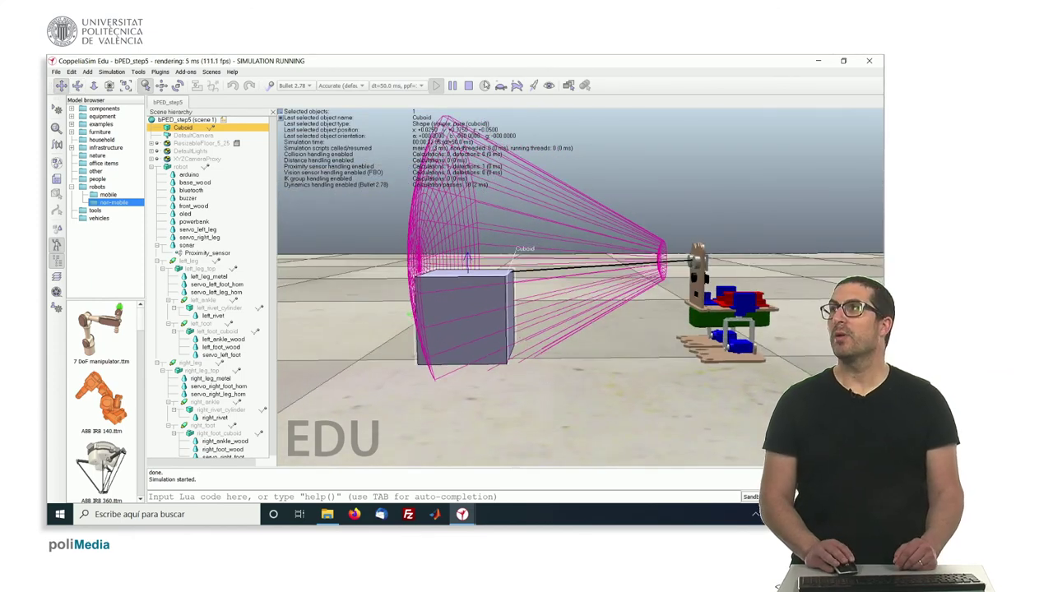